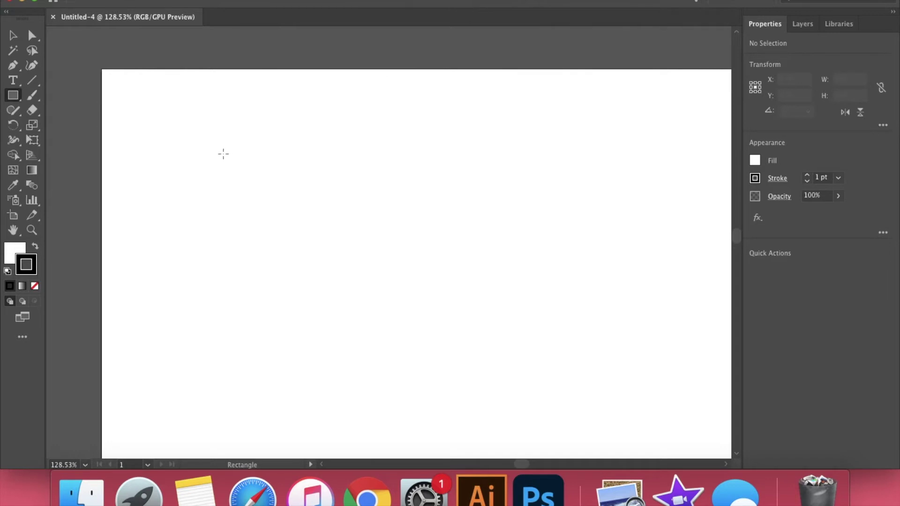
- Draw a rectangle about 0.66 by 0.79 in near the artboard's upper left and set its stroke to 3 pt
{"action": "left_click_drag", "start_coordinate": [223, 155], "coordinate": [290, 236]}
{"action": "left_click", "coordinate": [806, 175]}
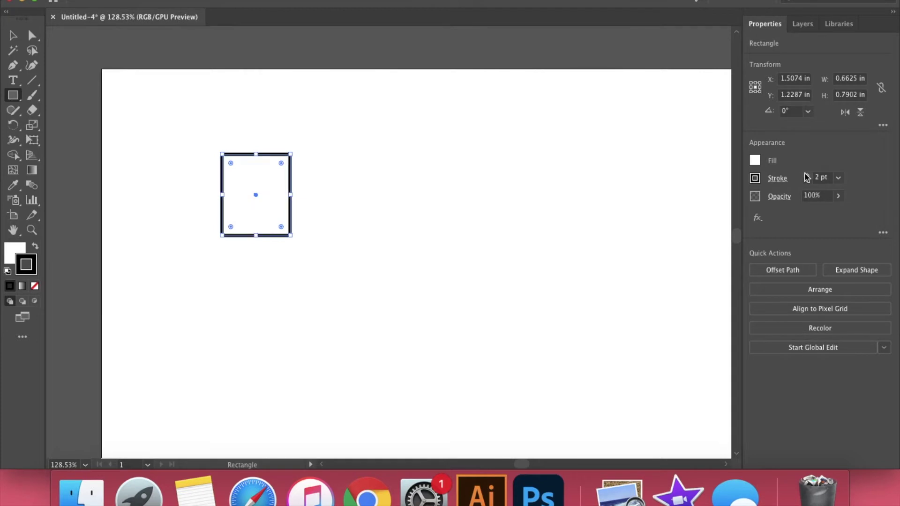
{"action": "left_click", "coordinate": [755, 161]}
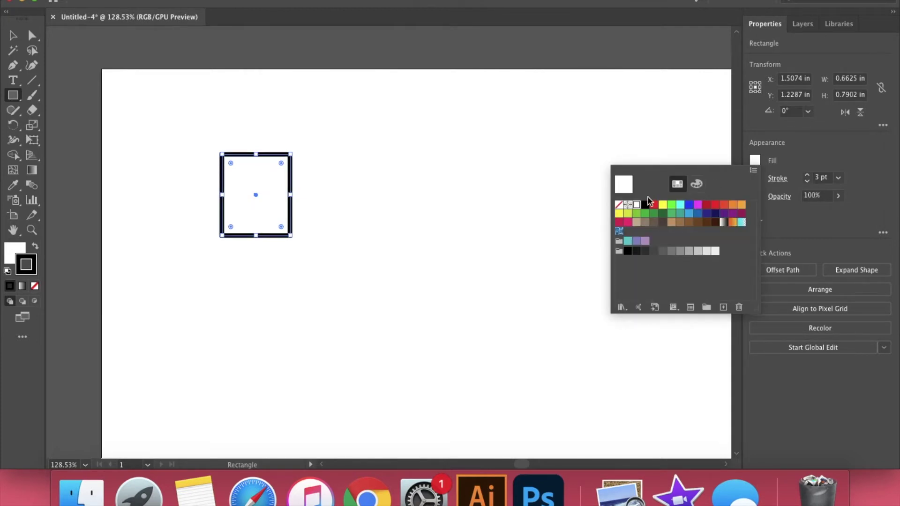
{"action": "left_click", "coordinate": [593, 113]}
{"action": "scroll", "coordinate": [243, 159], "scroll_direction": "left", "scroll_amount": 3}
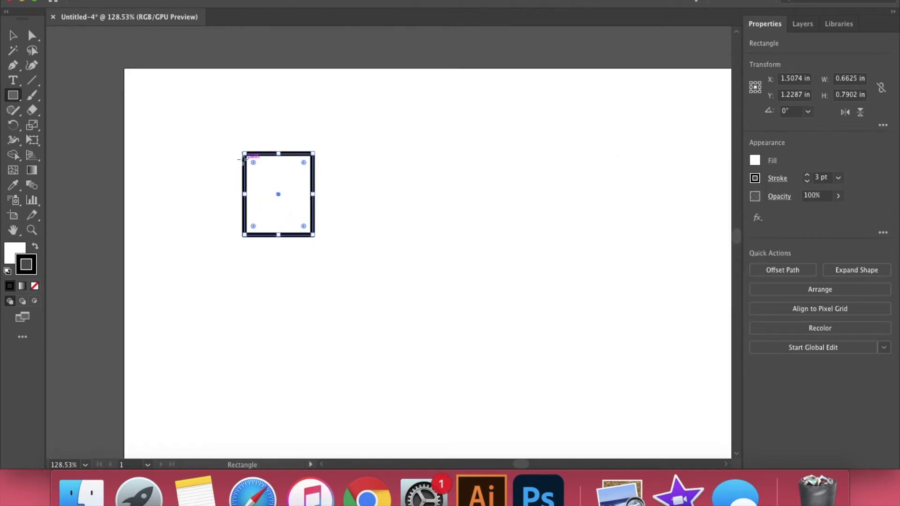
{"action": "scroll", "coordinate": [273, 150], "scroll_direction": "up", "scroll_amount": 3}
- Fill the rectangle with the terracotta orange colour DA7751
{"action": "left_click", "coordinate": [754, 161]}
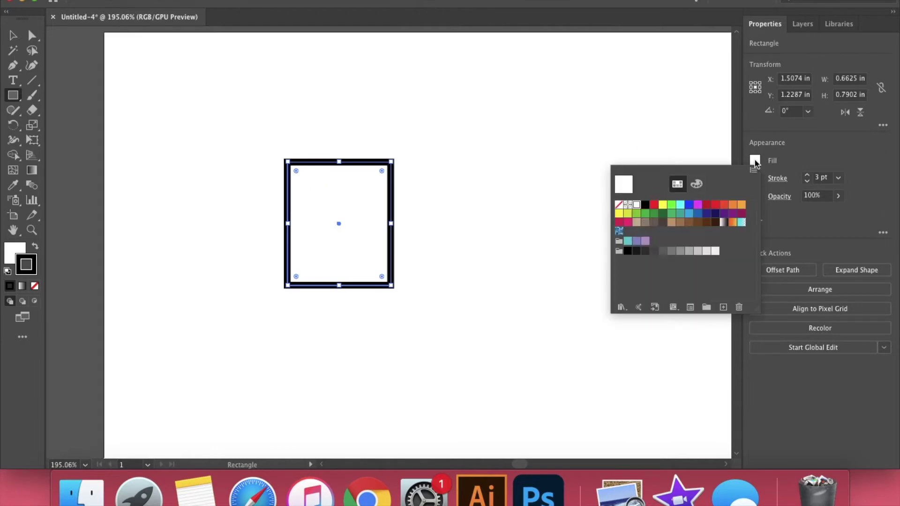
{"action": "left_click", "coordinate": [670, 225]}
{"action": "left_click", "coordinate": [695, 184]}
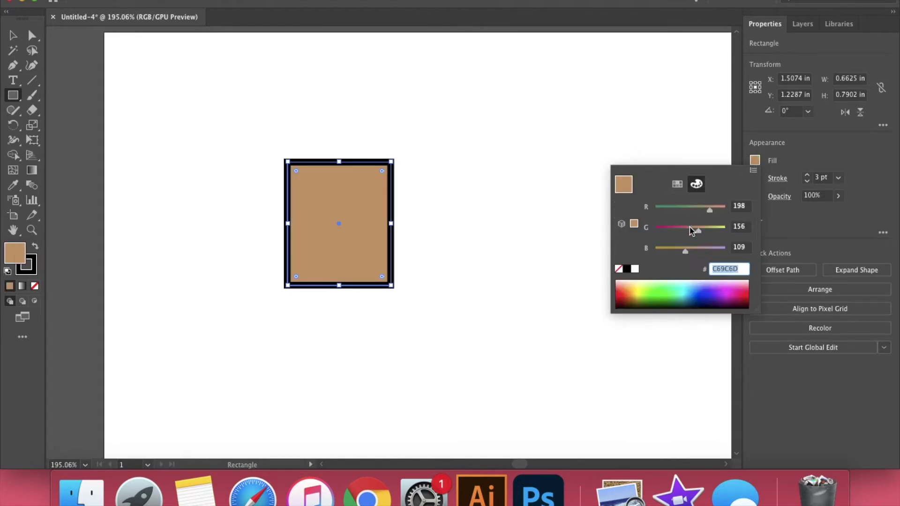
{"action": "left_click_drag", "start_coordinate": [690, 227], "coordinate": [689, 227]}
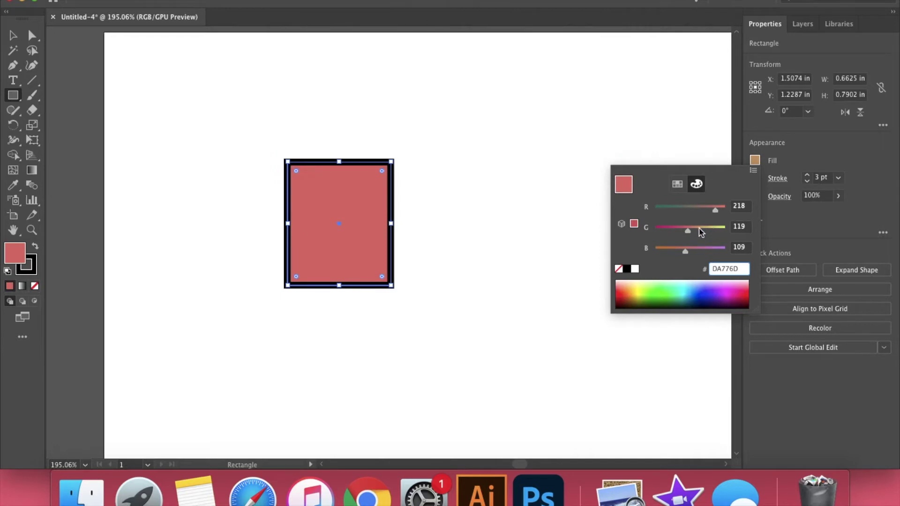
{"action": "left_click", "coordinate": [488, 75]}
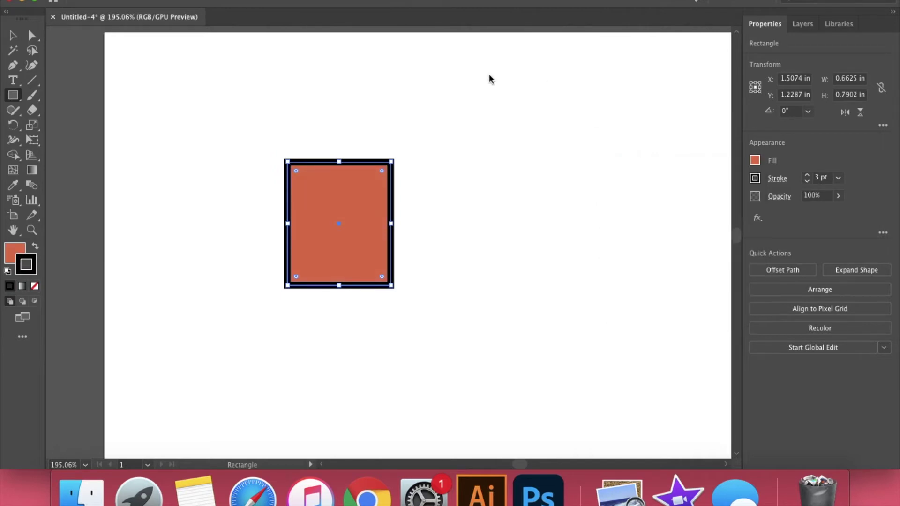
- Taper the rectangle into a pot body by moving both bottom corner points inward by about 0.1 in
{"action": "key", "text": "a"}
{"action": "left_click_drag", "start_coordinate": [287, 285], "coordinate": [308, 286]}
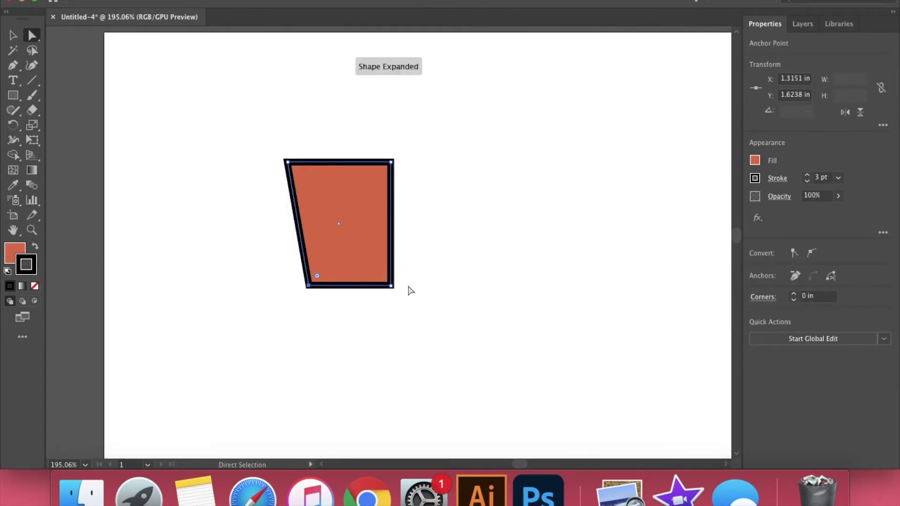
{"action": "left_click", "coordinate": [392, 285]}
{"action": "key", "text": "z"}
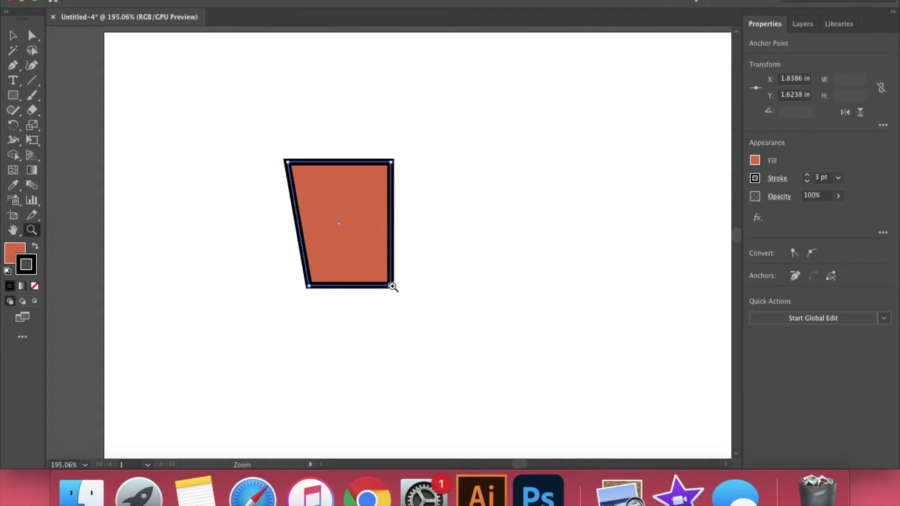
{"action": "left_click", "coordinate": [35, 39]}
{"action": "key", "text": "Left"}
{"action": "key", "text": "Left"}
{"action": "key", "text": "Left"}
{"action": "key", "text": "Left"}
{"action": "key", "text": "Left"}
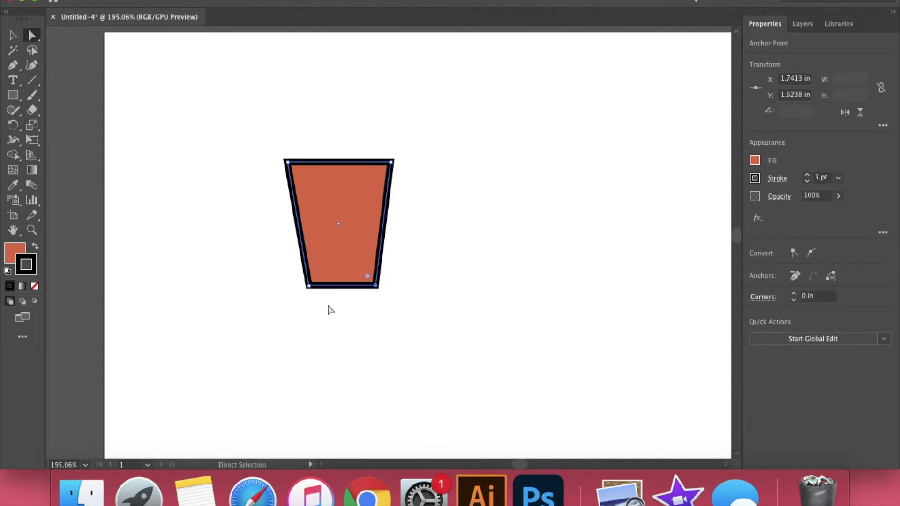
{"action": "left_click", "coordinate": [345, 328]}
- Round both bottom corners of the tapered pot body
{"action": "left_click", "coordinate": [310, 286]}
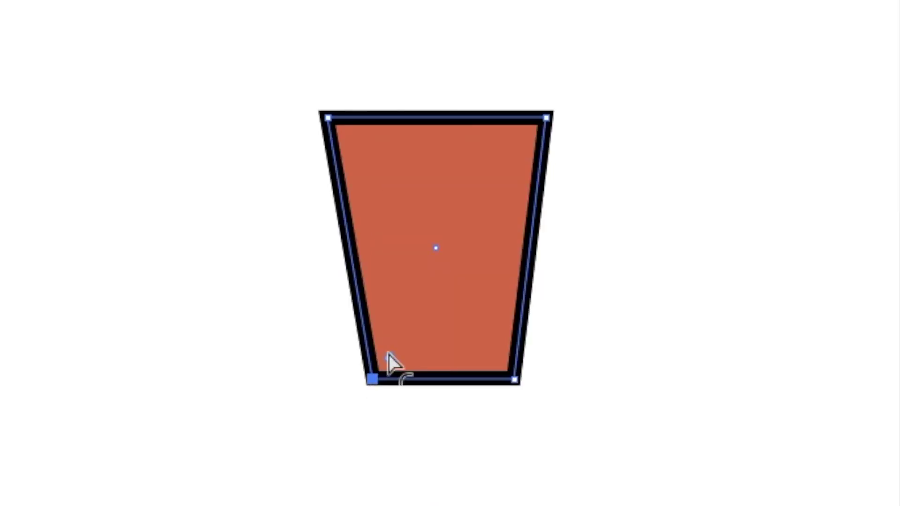
{"action": "left_click_drag", "start_coordinate": [316, 276], "coordinate": [318, 270]}
{"action": "left_click_drag", "start_coordinate": [395, 358], "coordinate": [396, 351]}
{"action": "left_click", "coordinate": [513, 378]}
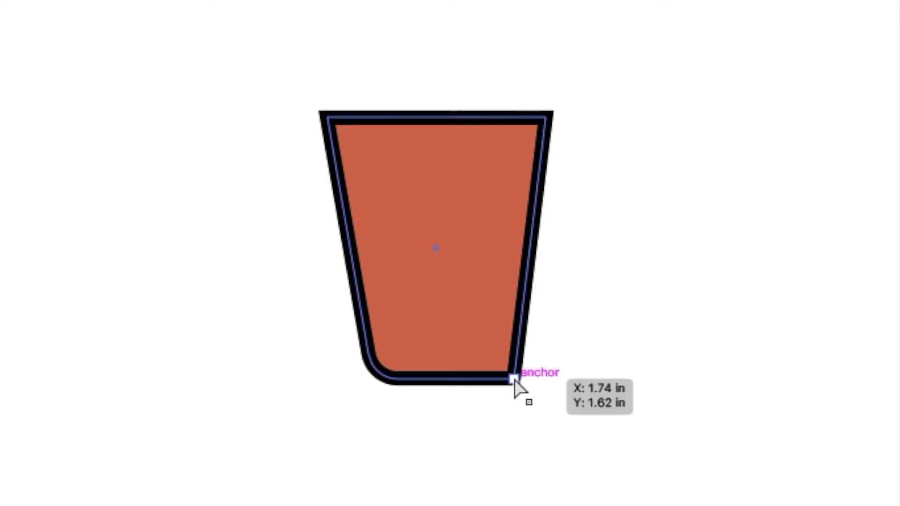
{"action": "left_click_drag", "start_coordinate": [493, 360], "coordinate": [487, 352]}
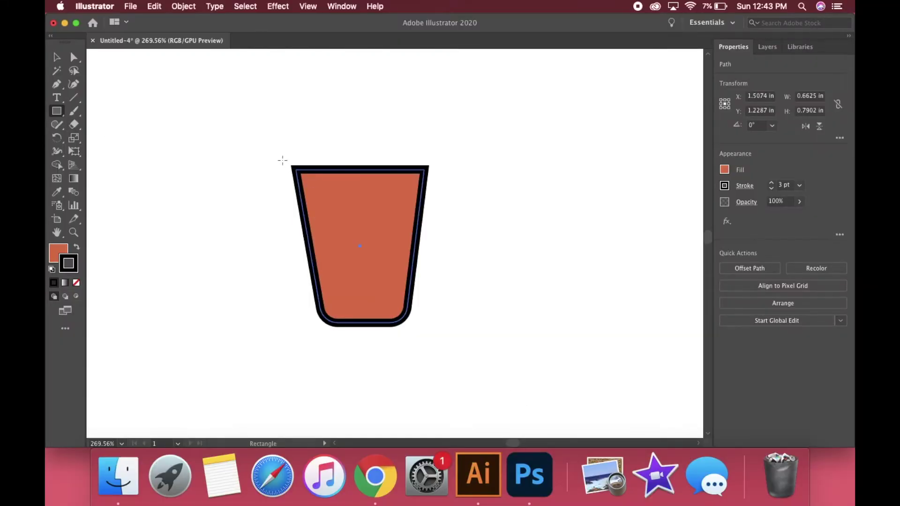
- Draw a rim rectangle about 0.80 by 0.15 in across the pot's top edge and round its corners
{"action": "left_click_drag", "start_coordinate": [282, 160], "coordinate": [439, 191]}
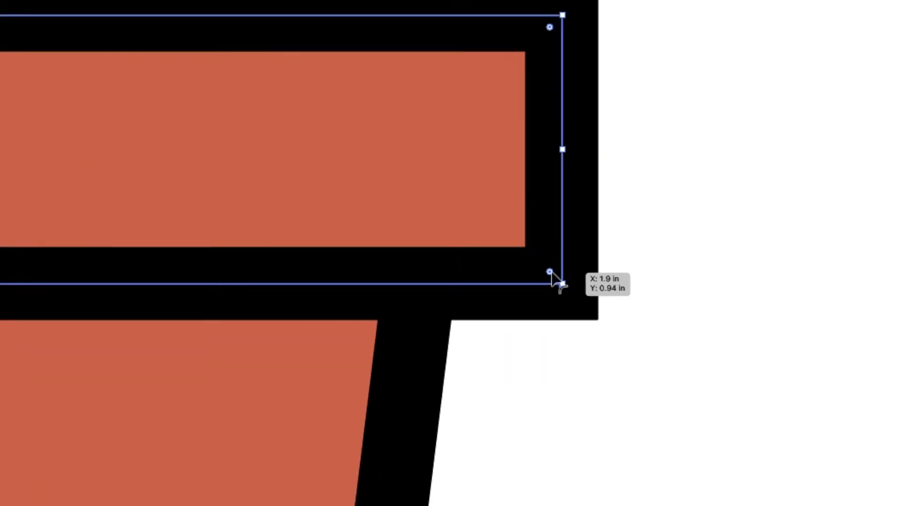
{"action": "left_click_drag", "start_coordinate": [549, 270], "coordinate": [513, 242]}
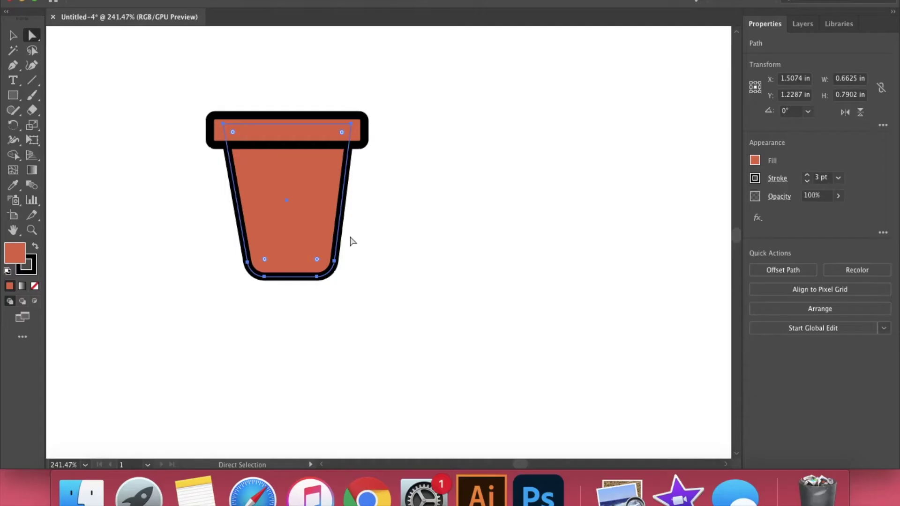
- Duplicate the tapered pot body and place the copy beside the original pot
{"action": "left_click", "coordinate": [348, 234]}
{"action": "key", "text": "ctrl+c"}
{"action": "key", "text": "ctrl+v"}
{"action": "left_click_drag", "start_coordinate": [349, 235], "coordinate": [475, 194]}
{"action": "key", "text": "super+shift+a"}
{"action": "key", "text": "a"}
- Delete the rounded lower-left corner and the left side segment from the copied pot body
{"action": "left_click", "coordinate": [476, 267]}
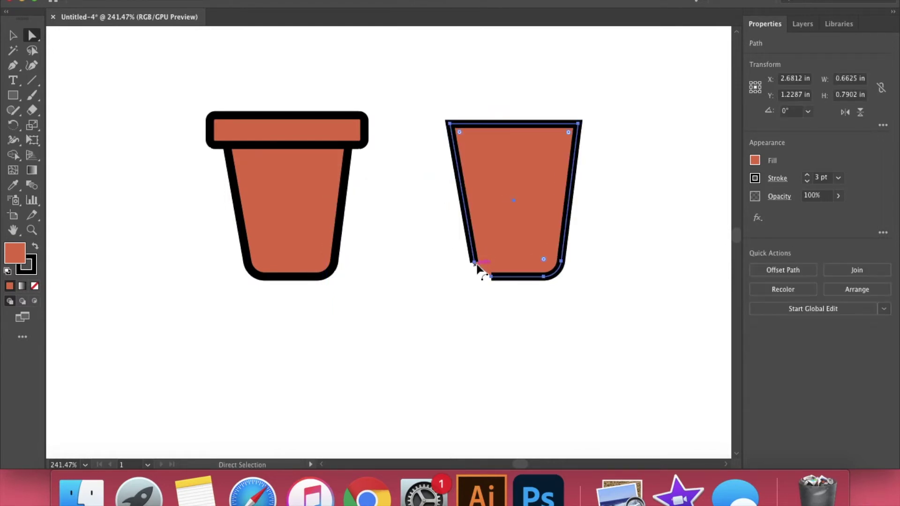
{"action": "left_click", "coordinate": [435, 244]}
{"action": "left_click", "coordinate": [458, 182]}
{"action": "key", "text": "Delete"}
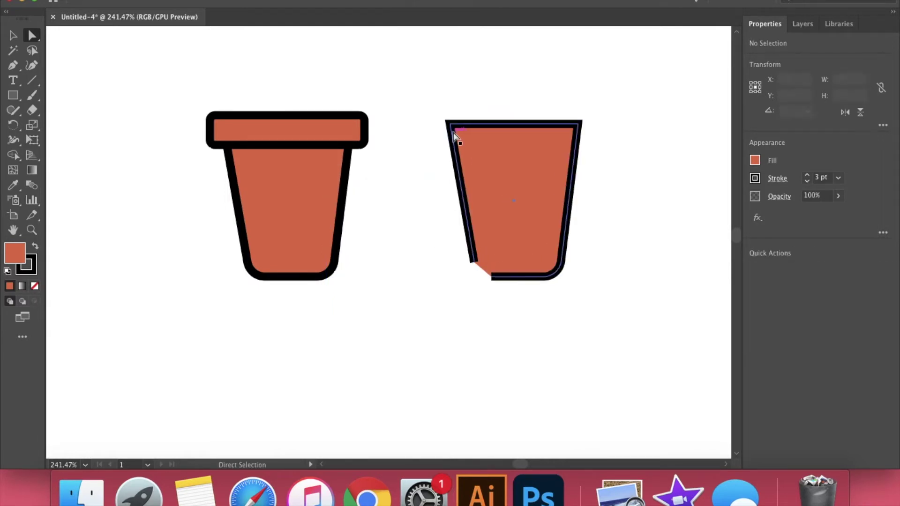
{"action": "left_click", "coordinate": [454, 134]}
{"action": "left_click", "coordinate": [435, 235]}
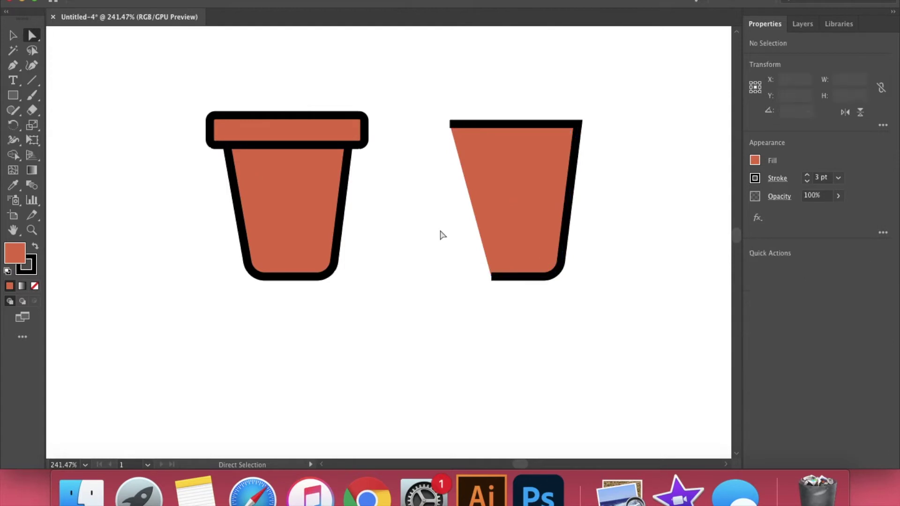
- Shorten the copy's open top and bottom edges with the Curvature tool, leaving a right half about 0.37 in wide
{"action": "left_click", "coordinate": [487, 141]}
{"action": "scroll", "coordinate": [488, 142], "scroll_direction": "up", "scroll_amount": 3}
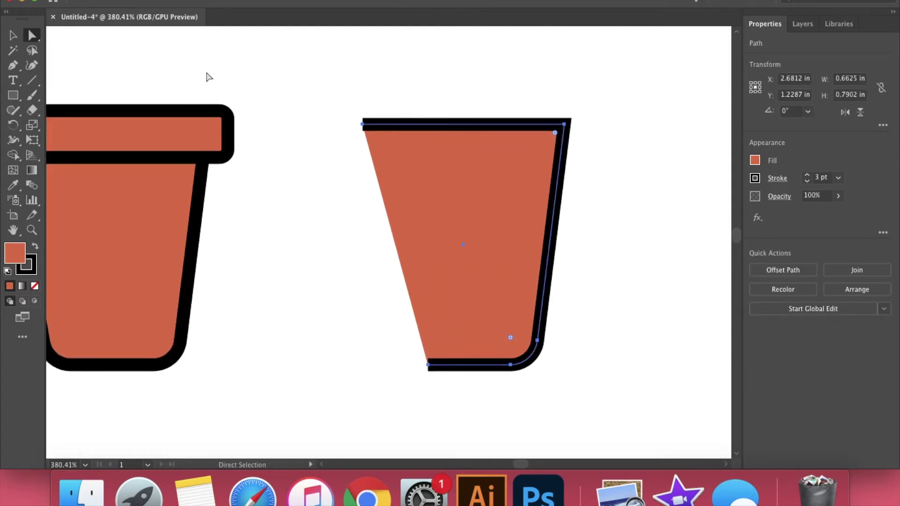
{"action": "left_click", "coordinate": [30, 66]}
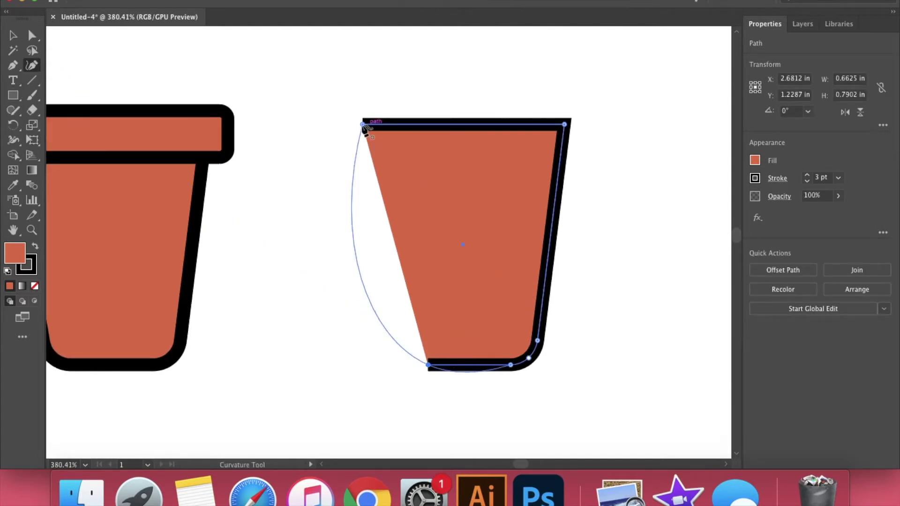
{"action": "left_click_drag", "start_coordinate": [391, 125], "coordinate": [452, 127]}
{"action": "left_click", "coordinate": [440, 364]}
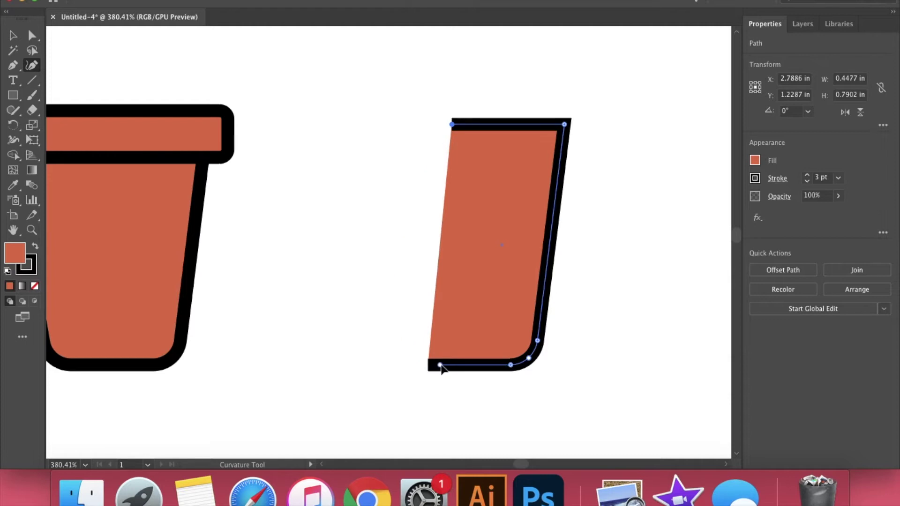
{"action": "left_click_drag", "start_coordinate": [456, 364], "coordinate": [455, 365]}
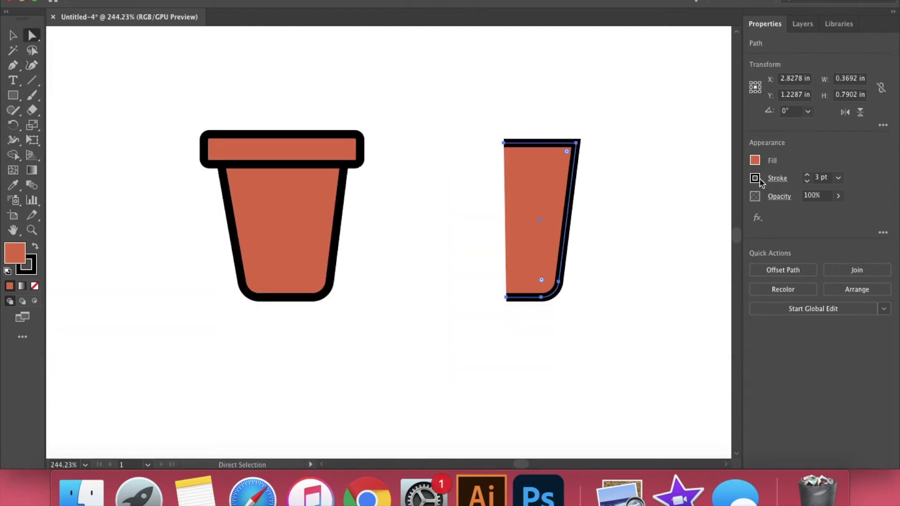
- Remove the stroke from the half-pot shape
{"action": "left_click", "coordinate": [753, 179]}
{"action": "left_click", "coordinate": [619, 223]}
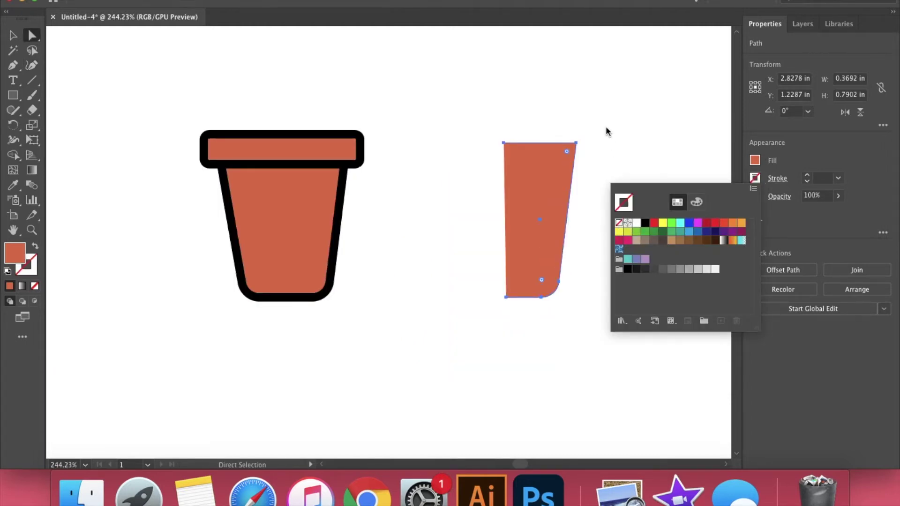
{"action": "key", "text": "Escape"}
- Scale the half-pot shape down to about 0.31 by 0.70 in and move it over the original pot's right half
{"action": "scroll", "coordinate": [605, 126], "scroll_direction": "left", "scroll_amount": 3}
{"action": "mouse_move", "coordinate": [558, 186]}
{"action": "left_mouse_down"}
{"action": "mouse_move", "coordinate": [401, 192]}
{"action": "mouse_move", "coordinate": [352, 181]}
{"action": "mouse_move", "coordinate": [553, 193]}
{"action": "left_mouse_up"}
{"action": "left_click_drag", "start_coordinate": [614, 297], "coordinate": [603, 279]}
{"action": "left_click_drag", "start_coordinate": [574, 250], "coordinate": [376, 244]}
{"action": "scroll", "coordinate": [376, 244], "scroll_direction": "up", "scroll_amount": 3}
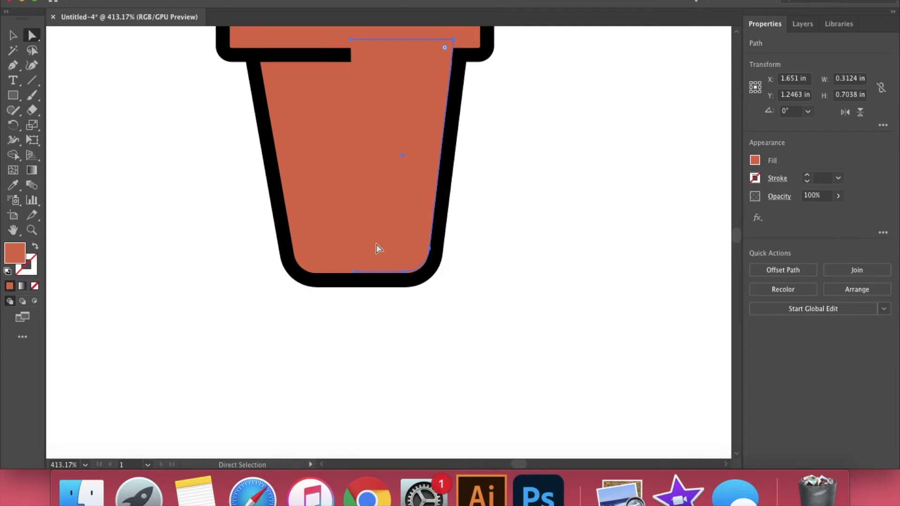
- Shift the half-pot shape slightly so its lower edge and rounded corner align with the inside of the black outline
{"action": "scroll", "coordinate": [379, 248], "scroll_direction": "up", "scroll_amount": 10}
{"action": "left_click_drag", "start_coordinate": [519, 244], "coordinate": [519, 261]}
{"action": "scroll", "coordinate": [519, 262], "scroll_direction": "down", "scroll_amount": 5}
{"action": "scroll", "coordinate": [388, 289], "scroll_direction": "up", "scroll_amount": 6}
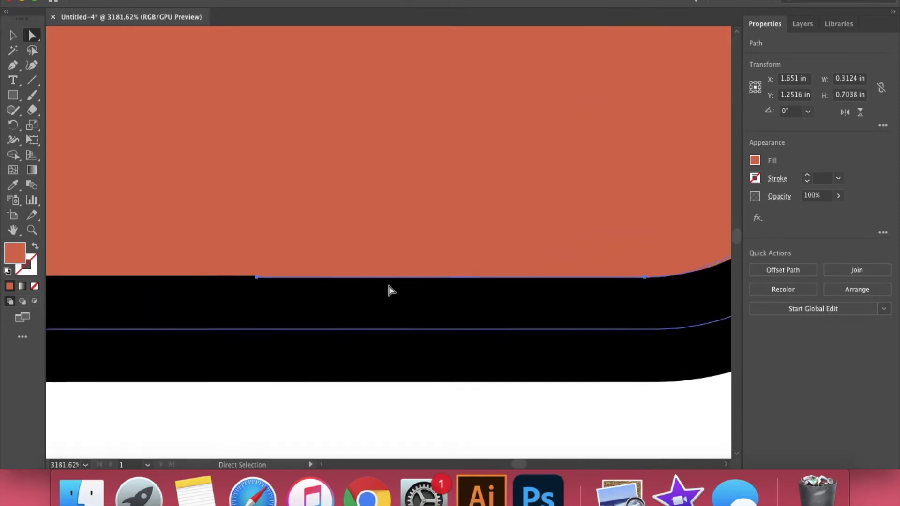
{"action": "left_click_drag", "start_coordinate": [338, 223], "coordinate": [336, 217]}
{"action": "scroll", "coordinate": [339, 220], "scroll_direction": "down", "scroll_amount": 5}
{"action": "scroll", "coordinate": [446, 203], "scroll_direction": "right", "scroll_amount": 3}
{"action": "scroll", "coordinate": [518, 231], "scroll_direction": "down", "scroll_amount": 2}
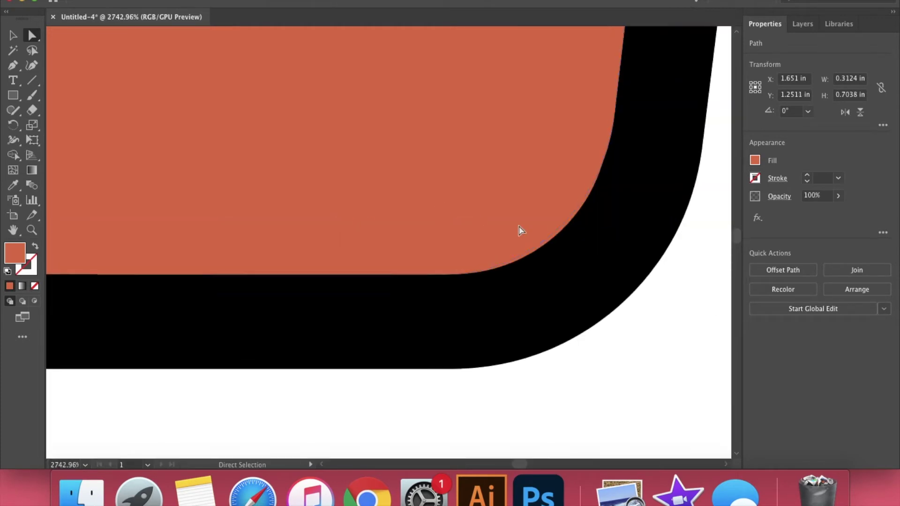
{"action": "scroll", "coordinate": [570, 257], "scroll_direction": "down", "scroll_amount": 3}
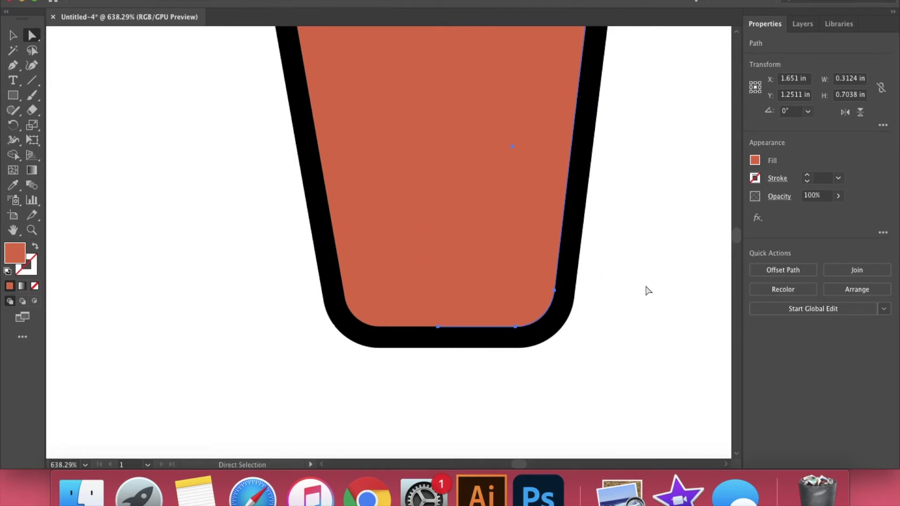
{"action": "scroll", "coordinate": [647, 291], "scroll_direction": "down", "scroll_amount": 3}
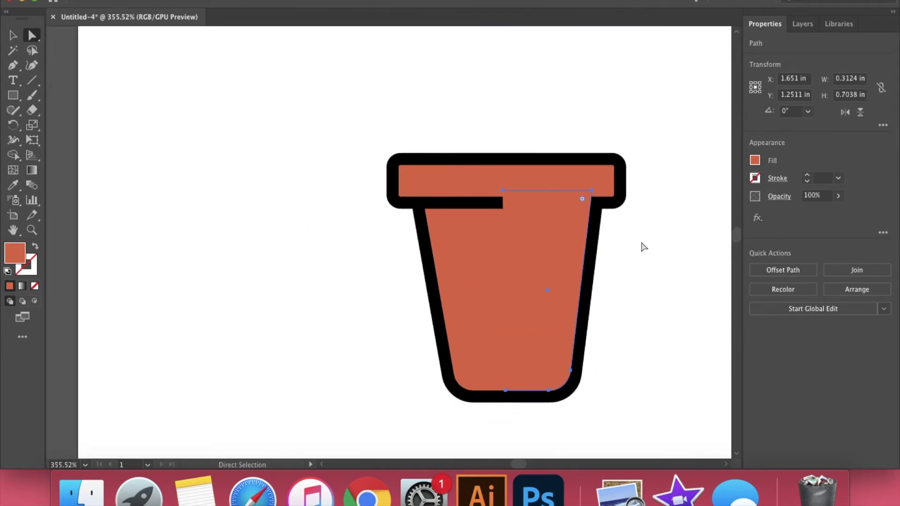
- Change the half-pot shape's fill to a dark reddish brown for shading
{"action": "scroll", "coordinate": [643, 247], "scroll_direction": "down", "scroll_amount": 3}
{"action": "scroll", "coordinate": [654, 239], "scroll_direction": "right", "scroll_amount": 2}
{"action": "left_click", "coordinate": [754, 162]}
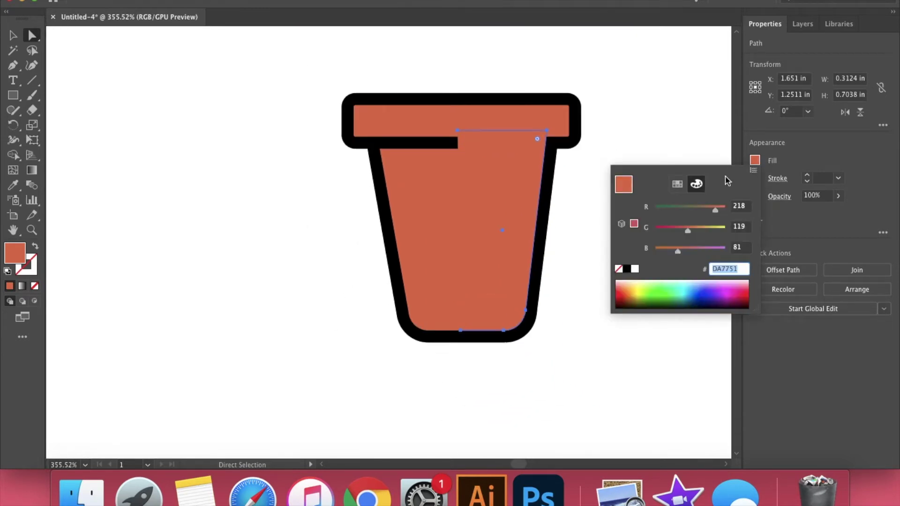
{"action": "left_click", "coordinate": [699, 207]}
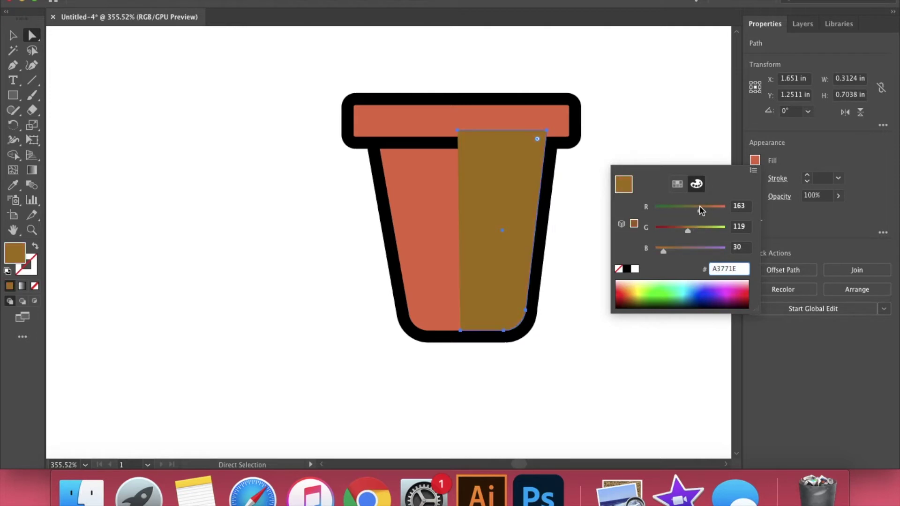
{"action": "left_click", "coordinate": [680, 229]}
{"action": "left_click", "coordinate": [675, 229]}
{"action": "left_click", "coordinate": [602, 261]}
{"action": "scroll", "coordinate": [603, 261], "scroll_direction": "right", "scroll_amount": 4}
{"action": "scroll", "coordinate": [602, 261], "scroll_direction": "up", "scroll_amount": 1}
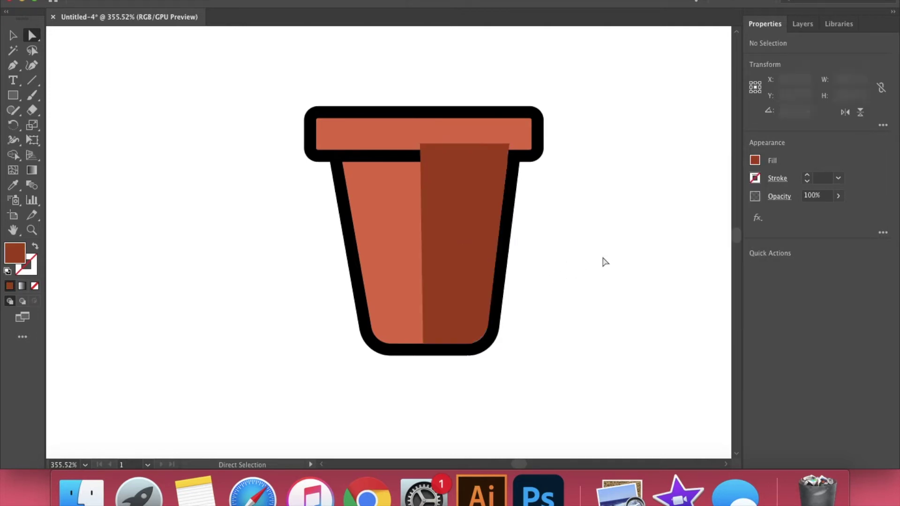
- Bring the pot's rim rectangle to the front of the shading shape
{"action": "left_click", "coordinate": [421, 143]}
{"action": "right_click", "coordinate": [420, 141]}
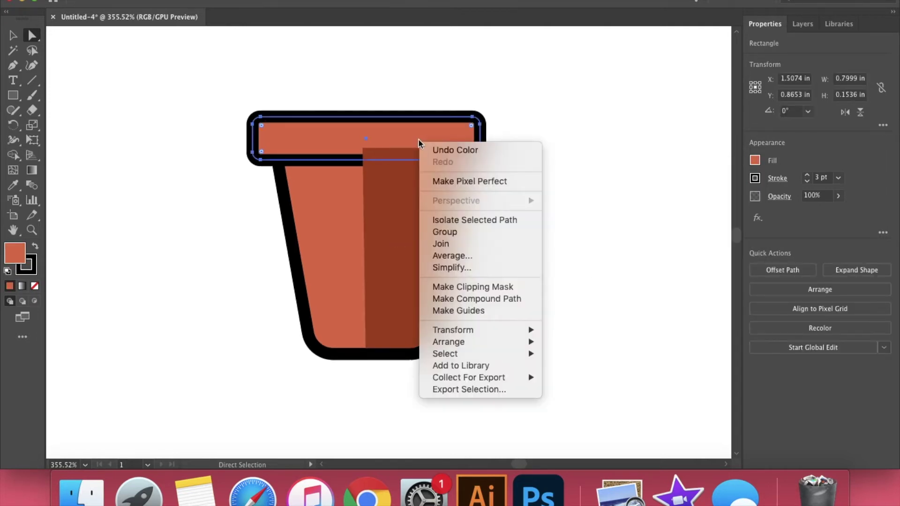
{"action": "left_click", "coordinate": [558, 343]}
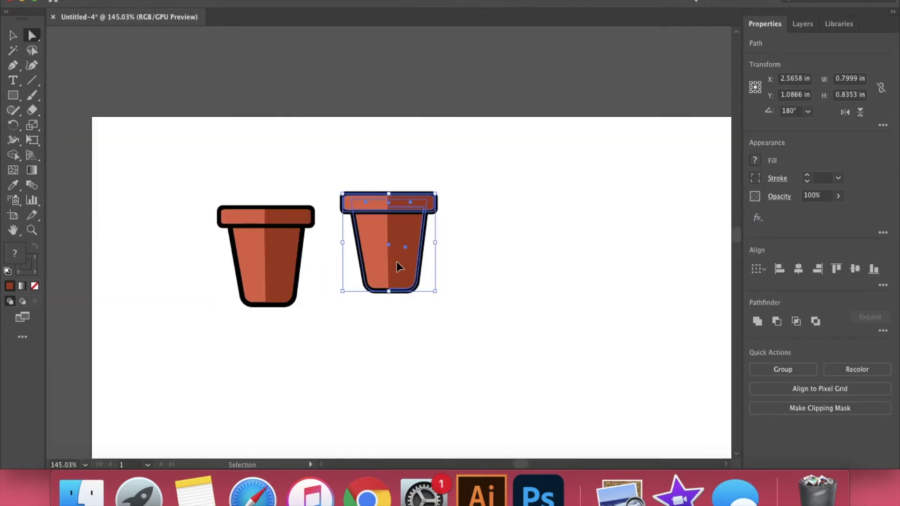
- Move the copies of the finished shaded pot into a row beside the original
{"action": "left_click_drag", "start_coordinate": [400, 262], "coordinate": [499, 284]}
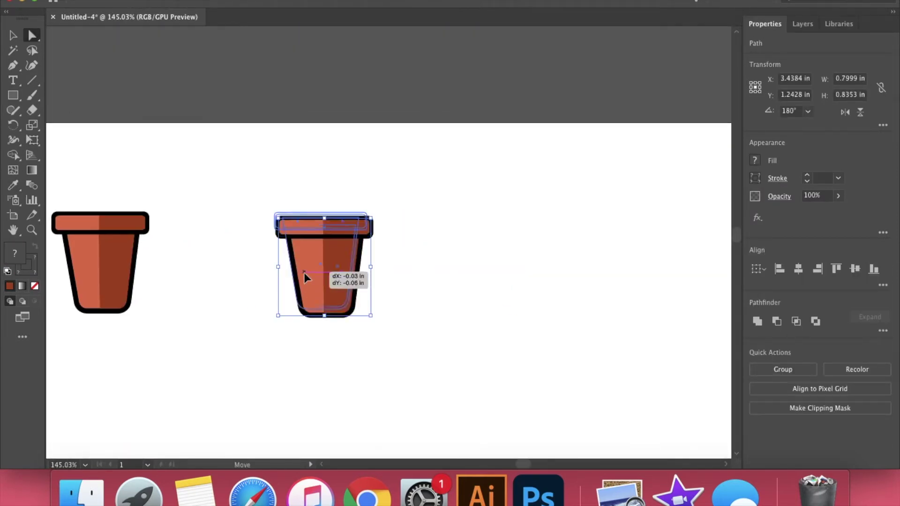
{"action": "left_click_drag", "start_coordinate": [304, 272], "coordinate": [518, 286]}
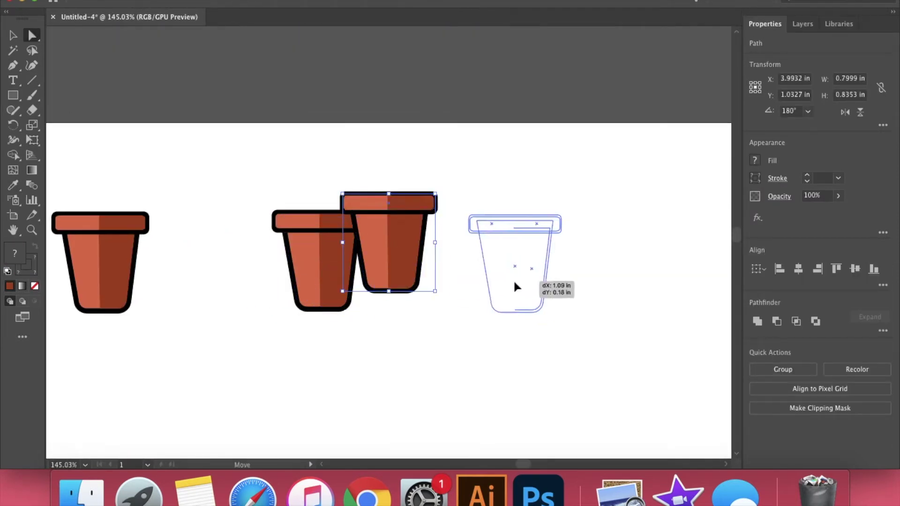
- Move the overlapping pot copy clear of its neighbour to line up with the row of pots
{"action": "left_click_drag", "start_coordinate": [394, 272], "coordinate": [543, 295]}
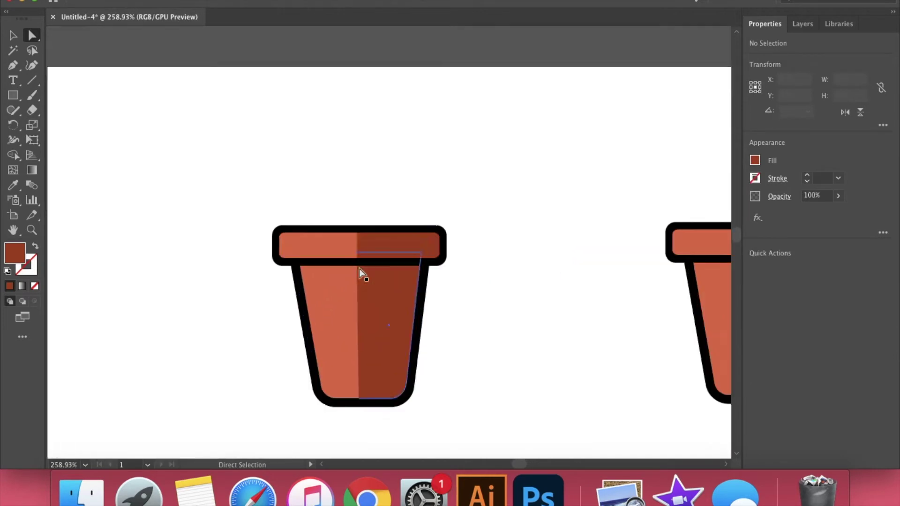
- Draw a tall, rounded, slightly bent cactus stem rising from the first pot's rim with the Curvature tool
{"action": "key", "text": "shift+grave"}
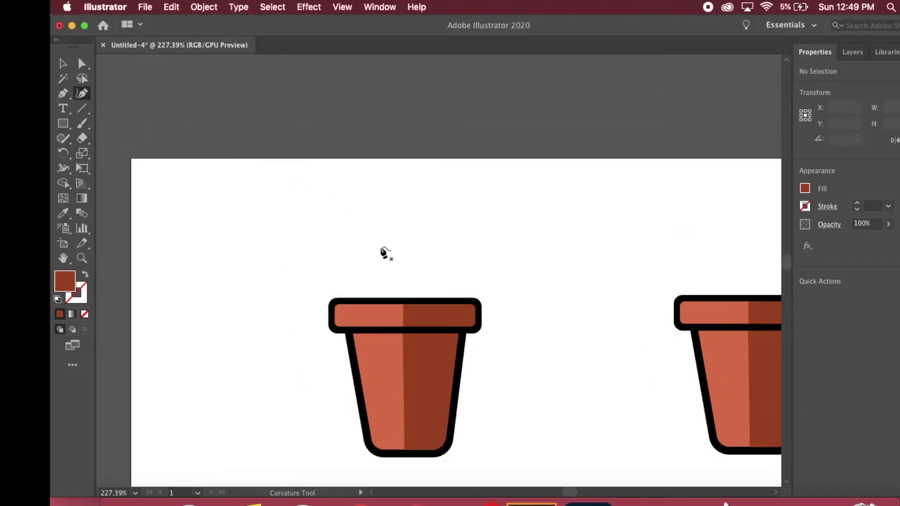
{"action": "scroll", "coordinate": [331, 224], "scroll_direction": "up", "scroll_amount": 2}
{"action": "left_click", "coordinate": [388, 343]}
{"action": "left_click", "coordinate": [357, 265]}
{"action": "left_click", "coordinate": [376, 76]}
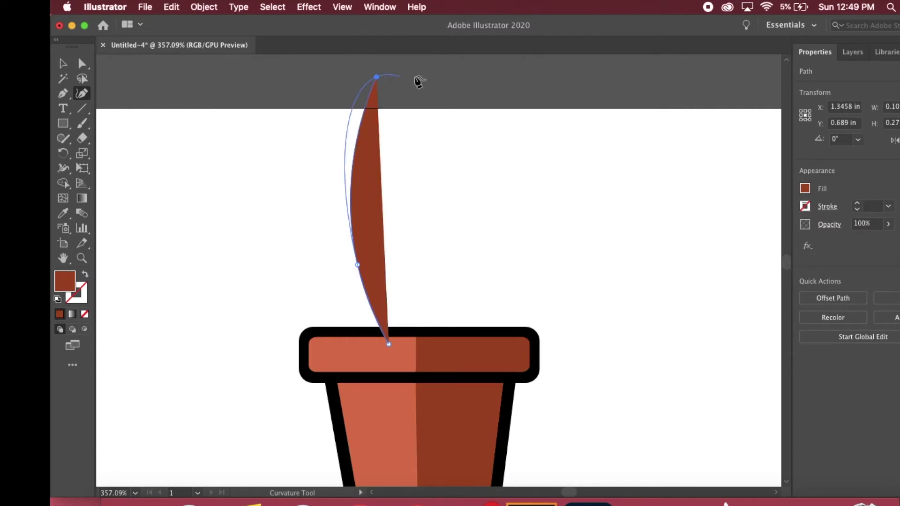
{"action": "left_click", "coordinate": [443, 82]}
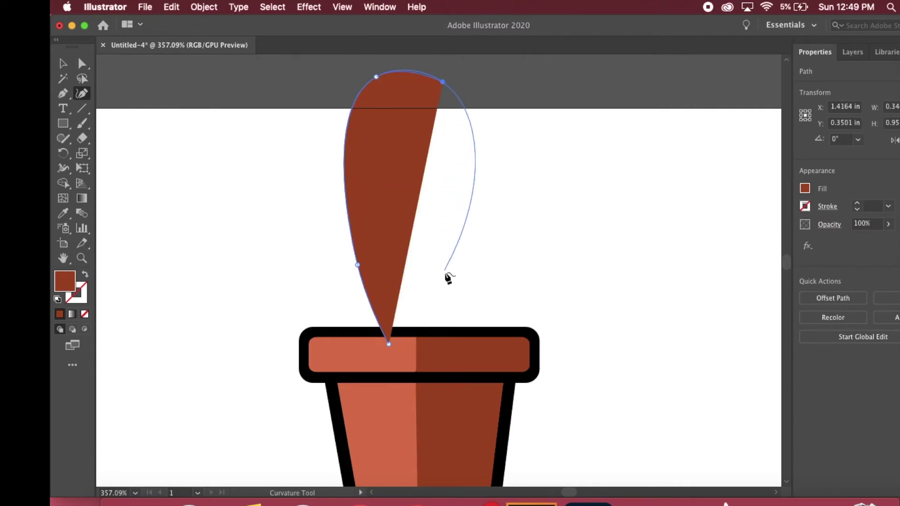
{"action": "left_click", "coordinate": [430, 257]}
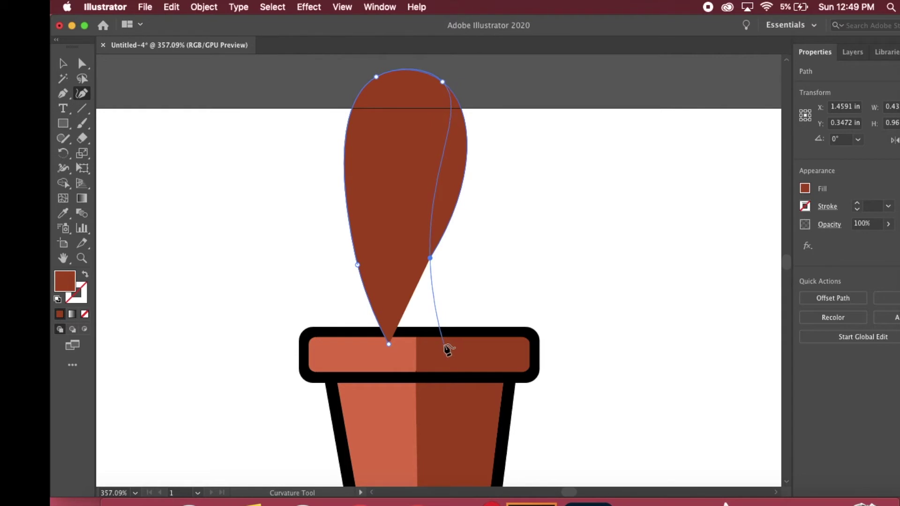
{"action": "left_click", "coordinate": [444, 344]}
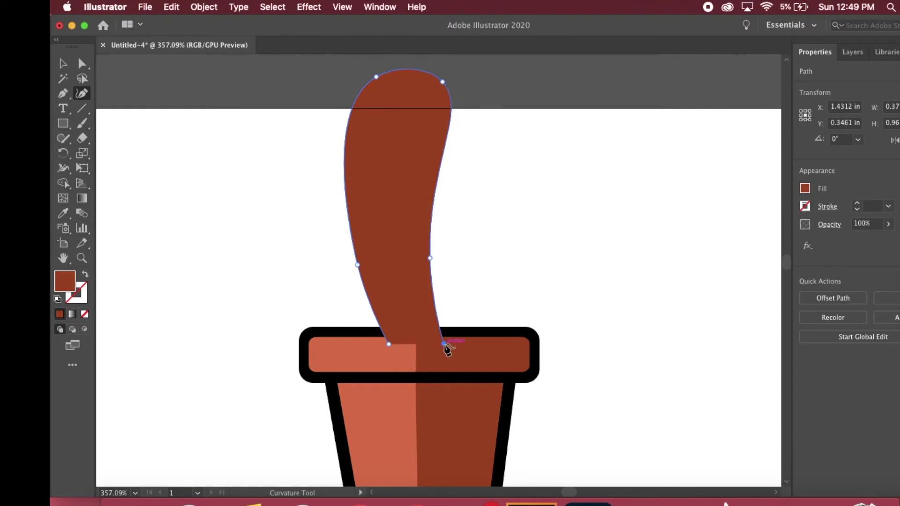
- Give the cactus stem a black outline with a 3 pt stroke weight
{"action": "left_click", "coordinate": [804, 207]}
{"action": "left_click", "coordinate": [695, 252]}
{"action": "left_click", "coordinate": [858, 204]}
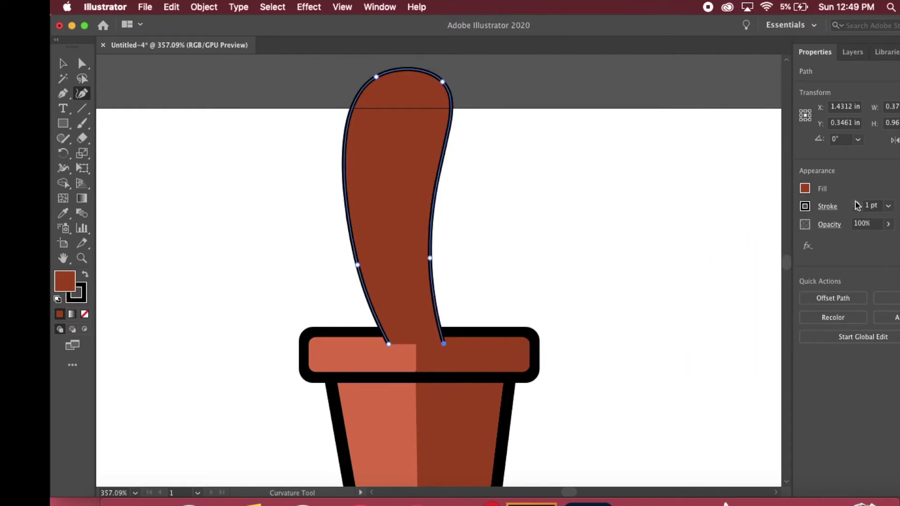
{"action": "left_click", "coordinate": [857, 205]}
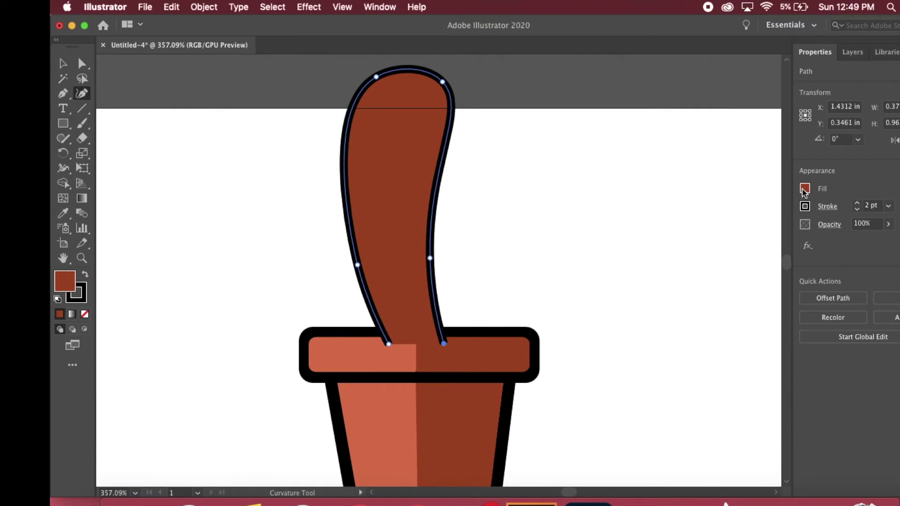
{"action": "left_click", "coordinate": [857, 204]}
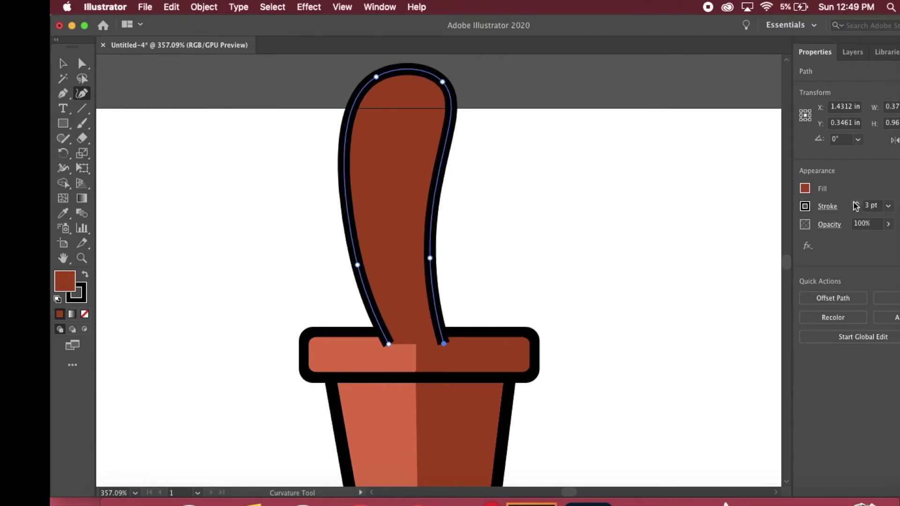
- Change the cactus stem's fill to dark green
{"action": "left_click", "coordinate": [803, 189]}
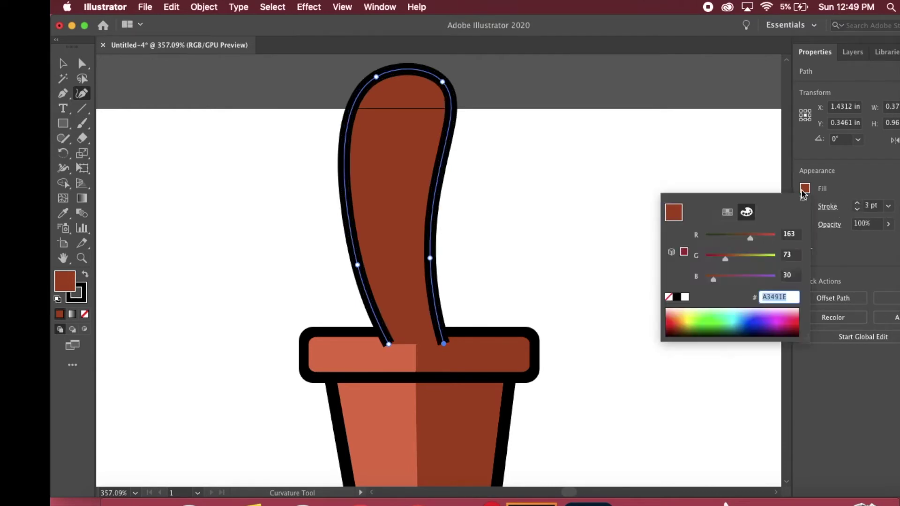
{"action": "left_click", "coordinate": [717, 235]}
{"action": "left_click", "coordinate": [638, 204]}
{"action": "scroll", "coordinate": [464, 323], "scroll_direction": "down", "scroll_amount": 5}
{"action": "scroll", "coordinate": [462, 313], "scroll_direction": "down", "scroll_amount": 1}
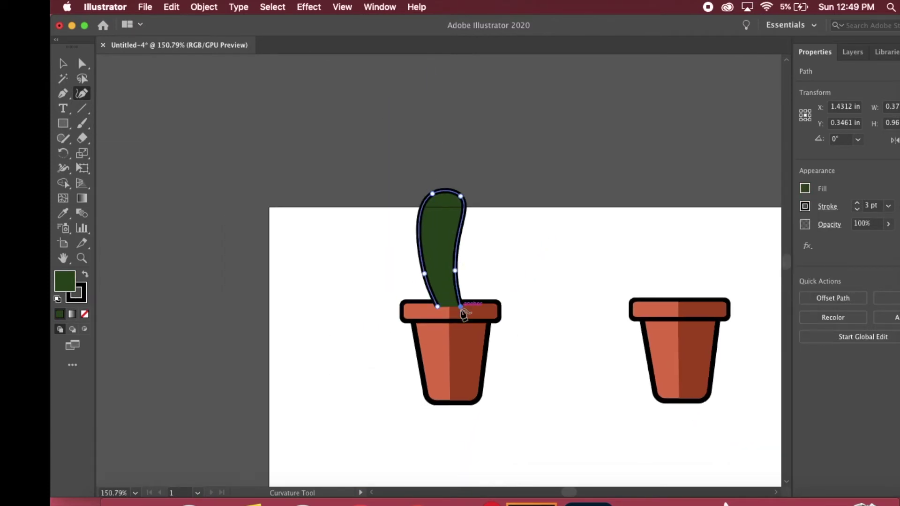
- Send the cactus stem to the back so it sits behind the pot's rim
{"action": "scroll", "coordinate": [464, 313], "scroll_direction": "up", "scroll_amount": 2}
{"action": "right_click", "coordinate": [414, 238]}
{"action": "mouse_move", "coordinate": [492, 447]}
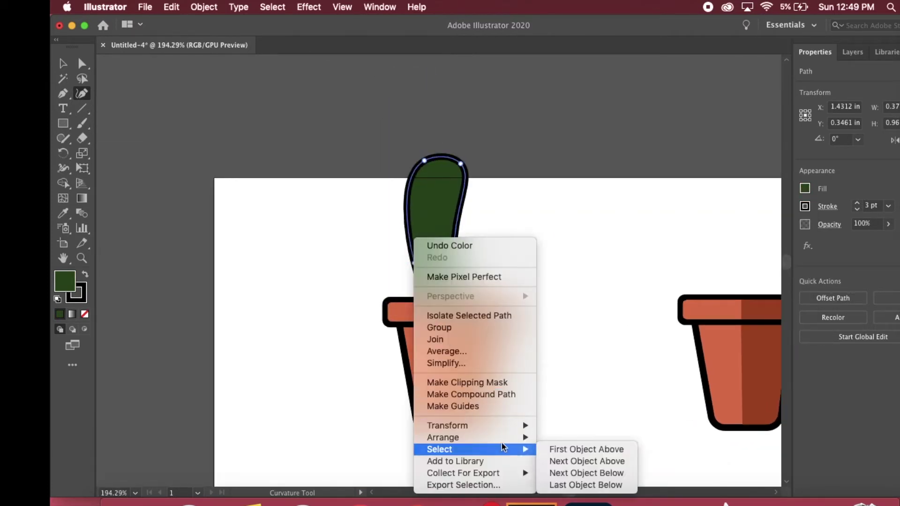
{"action": "mouse_move", "coordinate": [515, 437]}
{"action": "left_click", "coordinate": [557, 469]}
{"action": "scroll", "coordinate": [461, 239], "scroll_direction": "up", "scroll_amount": 4}
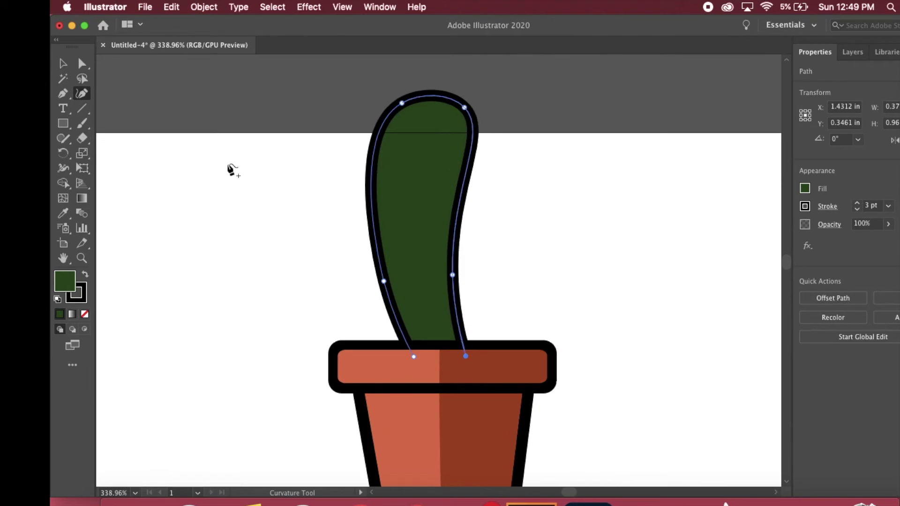
- Shift the cactus stem slightly left above the pot's rim
{"action": "left_click", "coordinate": [82, 63]}
{"action": "left_click", "coordinate": [192, 130]}
{"action": "scroll", "coordinate": [193, 131], "scroll_direction": "down", "scroll_amount": 4}
{"action": "scroll", "coordinate": [295, 179], "scroll_direction": "up", "scroll_amount": 3}
{"action": "left_click_drag", "start_coordinate": [295, 180], "coordinate": [282, 181]}
{"action": "scroll", "coordinate": [316, 185], "scroll_direction": "up", "scroll_amount": 1}
- Copy and paste the cactus stem, flip the copy horizontally, and place it as a smaller stem right of the original
{"action": "left_click", "coordinate": [104, 120]}
{"action": "left_click", "coordinate": [313, 137]}
{"action": "key", "text": "super+c"}
{"action": "key", "text": "super+v"}
{"action": "left_click", "coordinate": [894, 141]}
{"action": "left_click_drag", "start_coordinate": [489, 163], "coordinate": [416, 175]}
- Send the smaller cactus stem to the back behind the pot's rim
{"action": "key", "text": "a"}
{"action": "right_click", "coordinate": [415, 176]}
{"action": "mouse_move", "coordinate": [469, 375]}
{"action": "left_click", "coordinate": [604, 408]}
{"action": "left_click", "coordinate": [324, 241]}
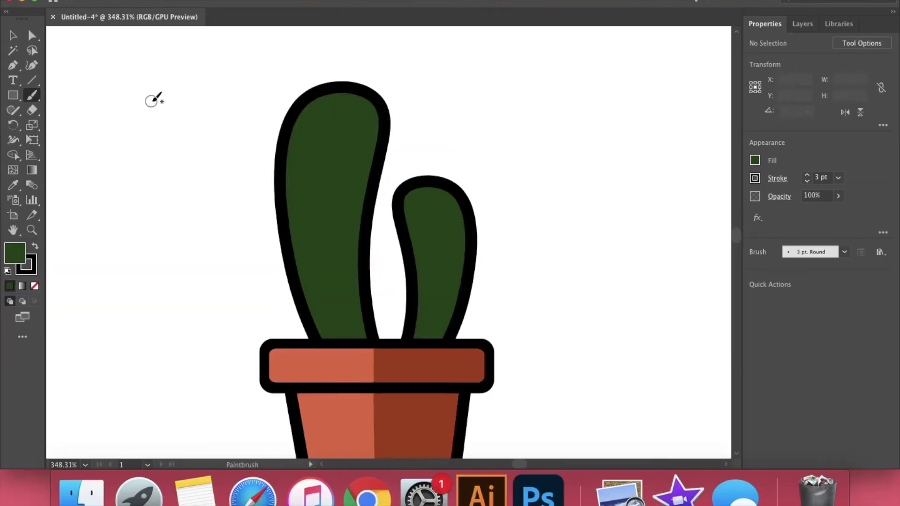
- Set the Paintbrush to no fill and a white stroke of 0.25 pt
{"action": "key", "text": "super+minus"}
{"action": "key", "text": "super+minus"}
{"action": "key", "text": "/"}
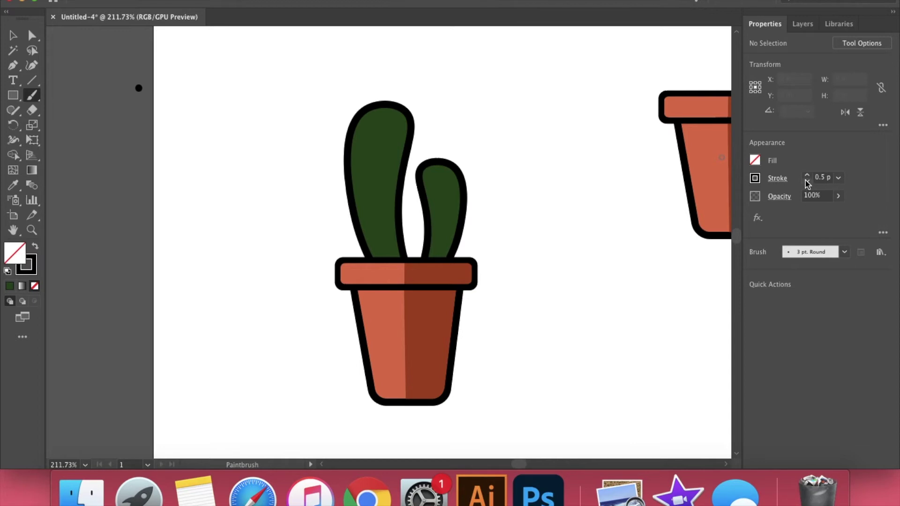
{"action": "left_click", "coordinate": [744, 181]}
{"action": "left_click", "coordinate": [636, 224]}
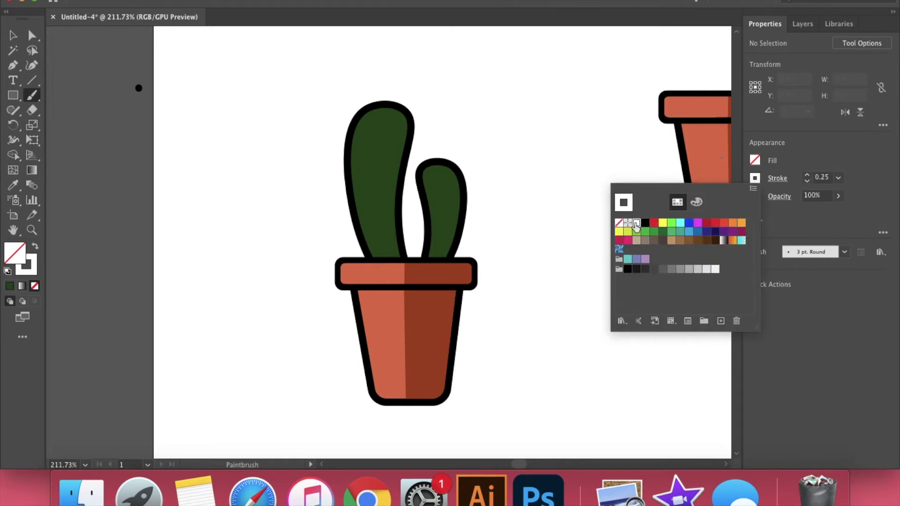
- Paint scattered single dots and small clusters of white 0.5 pt dots over the taller cactus stem
{"action": "scroll", "coordinate": [419, 129], "scroll_direction": "up", "scroll_amount": 4}
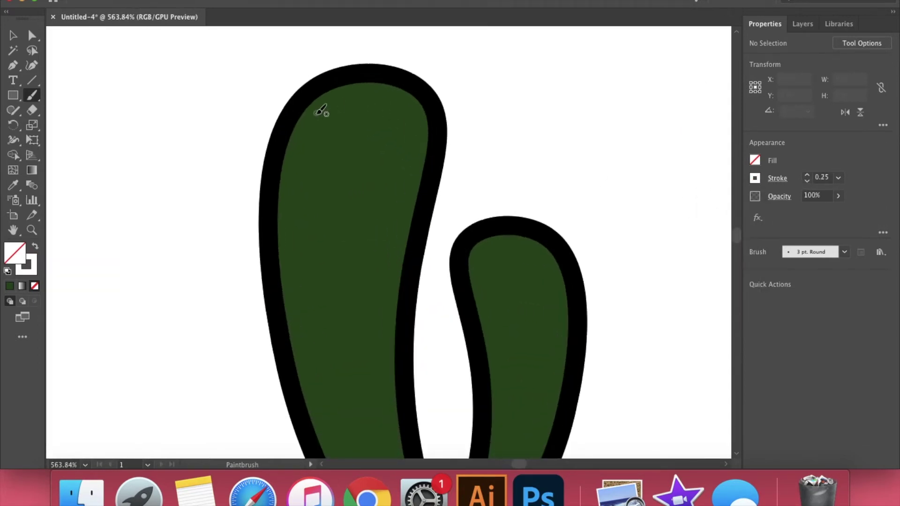
{"action": "scroll", "coordinate": [329, 110], "scroll_direction": "down", "scroll_amount": 4}
{"action": "scroll", "coordinate": [291, 127], "scroll_direction": "up", "scroll_amount": 4}
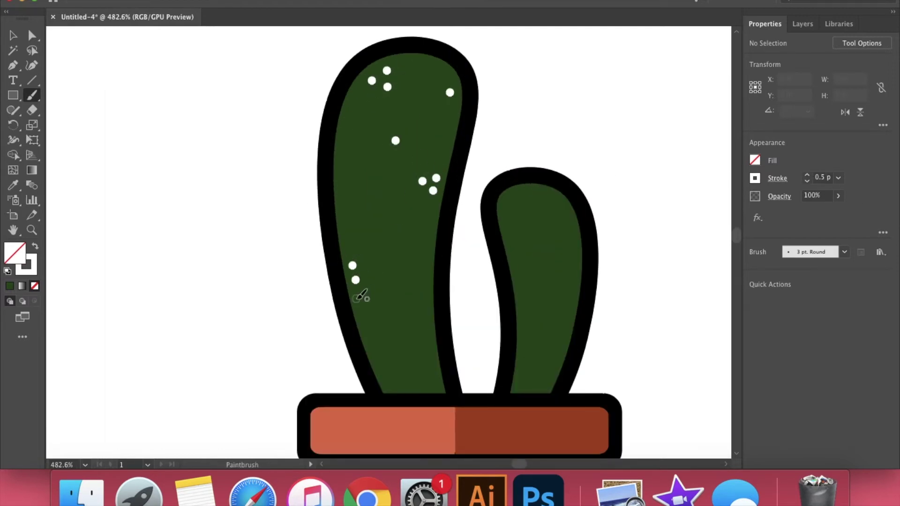
{"action": "left_click", "coordinate": [359, 294]}
{"action": "left_click", "coordinate": [368, 283]}
{"action": "scroll", "coordinate": [421, 370], "scroll_direction": "up", "scroll_amount": 1}
{"action": "left_click", "coordinate": [436, 367]}
{"action": "left_click", "coordinate": [391, 338]}
{"action": "left_click", "coordinate": [426, 233]}
{"action": "scroll", "coordinate": [426, 233], "scroll_direction": "up", "scroll_amount": 1}
{"action": "left_click", "coordinate": [334, 137]}
{"action": "left_click", "coordinate": [324, 150]}
{"action": "scroll", "coordinate": [332, 159], "scroll_direction": "down", "scroll_amount": 4}
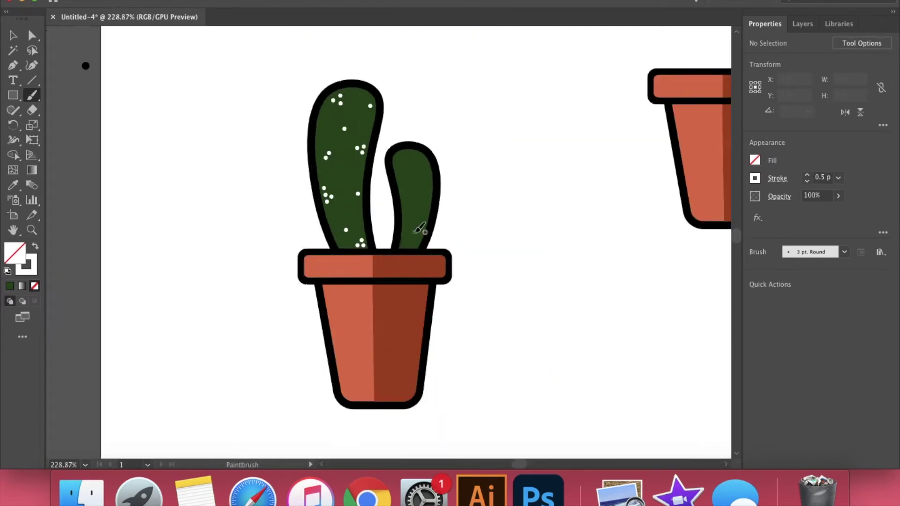
- Paint matching single and clustered small white dots on the smaller cactus stem
{"action": "scroll", "coordinate": [429, 169], "scroll_direction": "up", "scroll_amount": 4}
{"action": "left_click", "coordinate": [411, 344]}
{"action": "left_click", "coordinate": [395, 344]}
{"action": "left_click", "coordinate": [401, 330]}
{"action": "left_click", "coordinate": [389, 380]}
{"action": "left_click", "coordinate": [344, 156]}
{"action": "scroll", "coordinate": [439, 197], "scroll_direction": "down", "scroll_amount": 4}
- Paint larger semi-transparent white dots on both cactus stems with a 1 pt stroke at 47% opacity
{"action": "key", "text": "a"}
{"action": "scroll", "coordinate": [349, 125], "scroll_direction": "down", "scroll_amount": 1}
{"action": "left_click", "coordinate": [32, 95]}
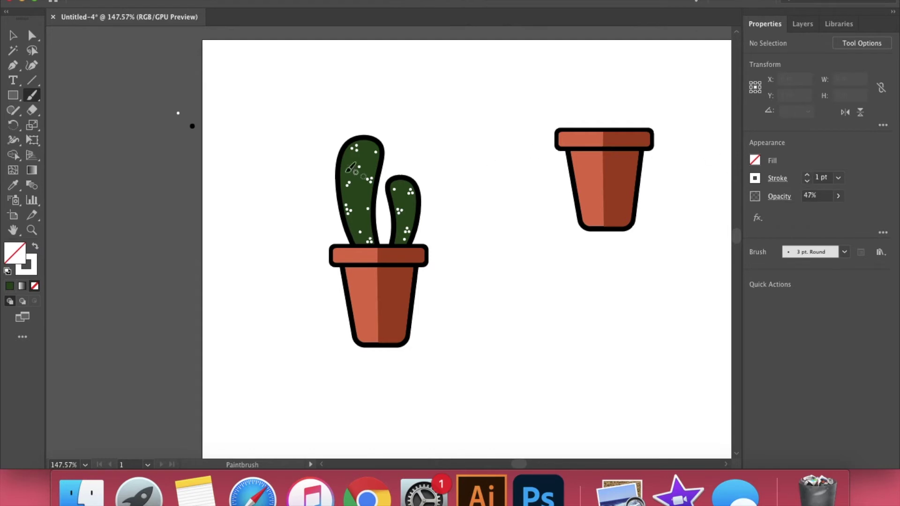
{"action": "scroll", "coordinate": [363, 170], "scroll_direction": "up", "scroll_amount": 5}
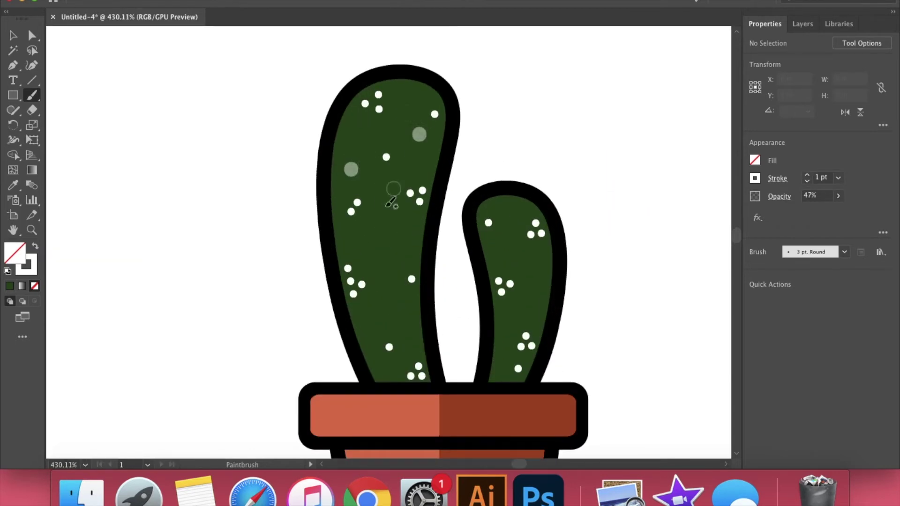
{"action": "left_click", "coordinate": [529, 312]}
{"action": "scroll", "coordinate": [554, 224], "scroll_direction": "down", "scroll_amount": 6}
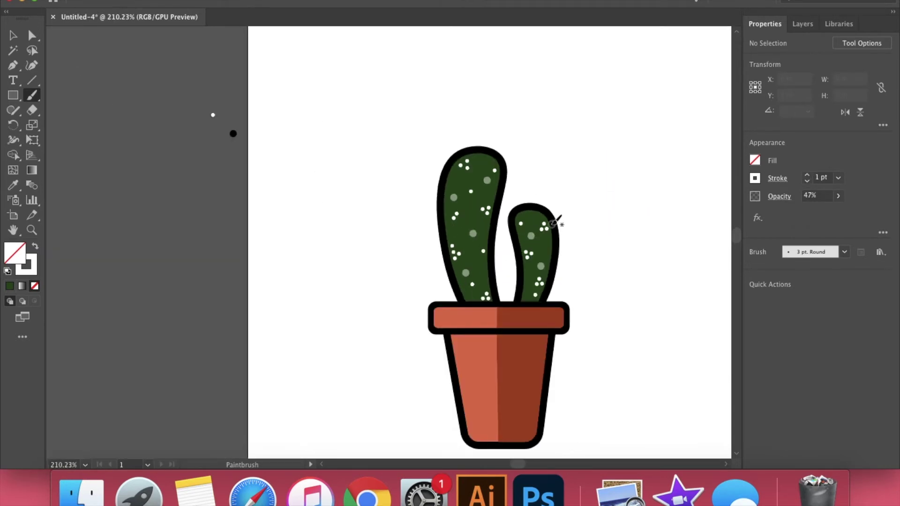
- Switch the brush stroke to black and paint two short spines on top of the taller cactus stem
{"action": "left_click", "coordinate": [229, 147]}
{"action": "left_click", "coordinate": [754, 178]}
{"action": "left_click", "coordinate": [644, 220]}
{"action": "left_click", "coordinate": [806, 180]}
{"action": "scroll", "coordinate": [361, 164], "scroll_direction": "up", "scroll_amount": 6}
{"action": "left_click_drag", "start_coordinate": [387, 178], "coordinate": [376, 157]}
{"action": "left_click_drag", "start_coordinate": [407, 180], "coordinate": [408, 153]}
- Paint more short black spines along the outer edges of both cactus stems
{"action": "scroll", "coordinate": [408, 152], "scroll_direction": "down", "scroll_amount": 4}
{"action": "scroll", "coordinate": [543, 269], "scroll_direction": "up", "scroll_amount": 5}
{"action": "mouse_move", "coordinate": [509, 271]}
{"action": "left_mouse_down"}
{"action": "mouse_move", "coordinate": [540, 269]}
{"action": "mouse_move", "coordinate": [543, 296]}
{"action": "left_mouse_up"}
{"action": "scroll", "coordinate": [476, 275], "scroll_direction": "down", "scroll_amount": 5}
{"action": "scroll", "coordinate": [375, 290], "scroll_direction": "up", "scroll_amount": 4}
{"action": "left_click_drag", "start_coordinate": [378, 275], "coordinate": [353, 279]}
{"action": "scroll", "coordinate": [356, 278], "scroll_direction": "up", "scroll_amount": 3}
{"action": "scroll", "coordinate": [356, 279], "scroll_direction": "right", "scroll_amount": 2}
{"action": "left_click_drag", "start_coordinate": [490, 157], "coordinate": [556, 153]}
{"action": "scroll", "coordinate": [514, 159], "scroll_direction": "down", "scroll_amount": 3}
{"action": "scroll", "coordinate": [608, 164], "scroll_direction": "down", "scroll_amount": 4}
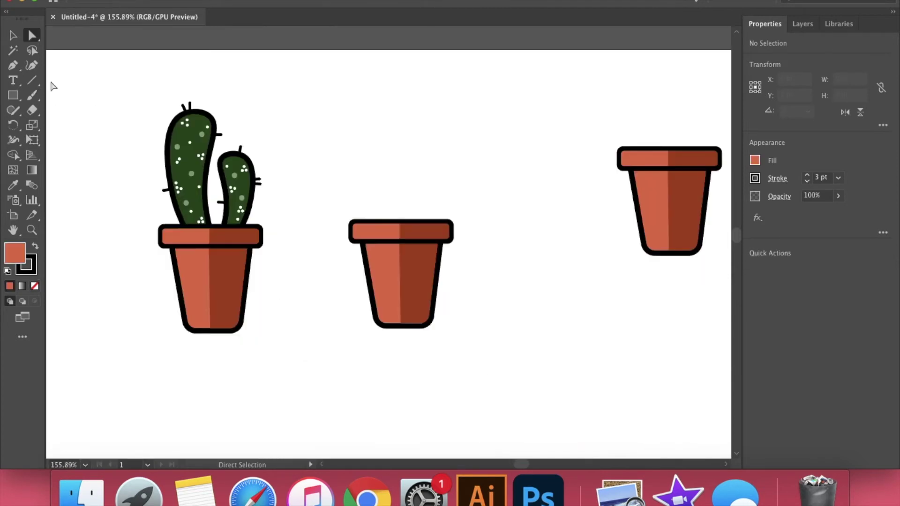
- Draw a closed leaf shape rising from the second pot's rim with the Curvature tool
{"action": "left_click", "coordinate": [36, 66]}
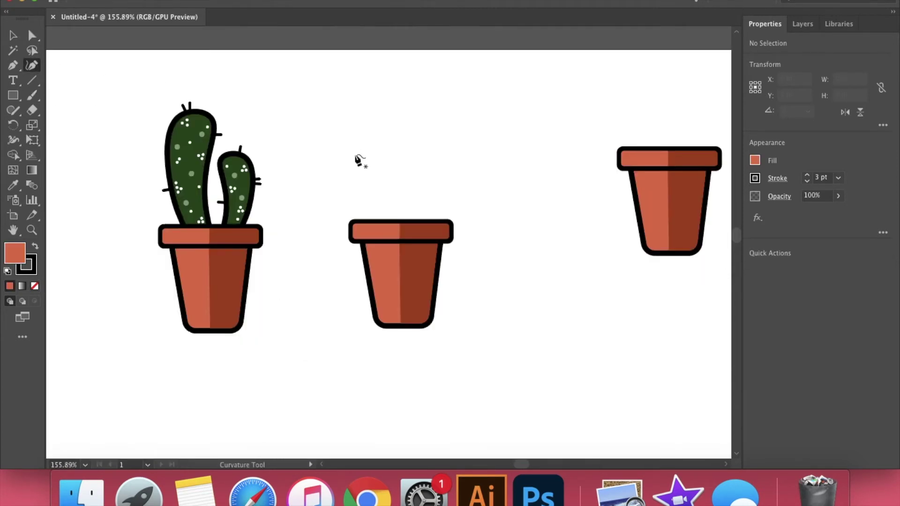
{"action": "scroll", "coordinate": [407, 215], "scroll_direction": "up", "scroll_amount": 3}
{"action": "left_click", "coordinate": [391, 243]}
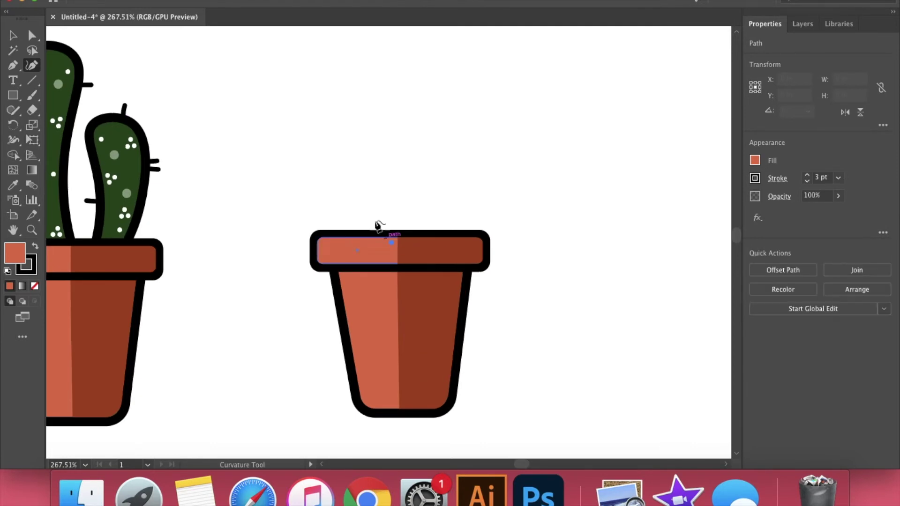
{"action": "left_click", "coordinate": [379, 47]}
{"action": "left_click", "coordinate": [408, 158]}
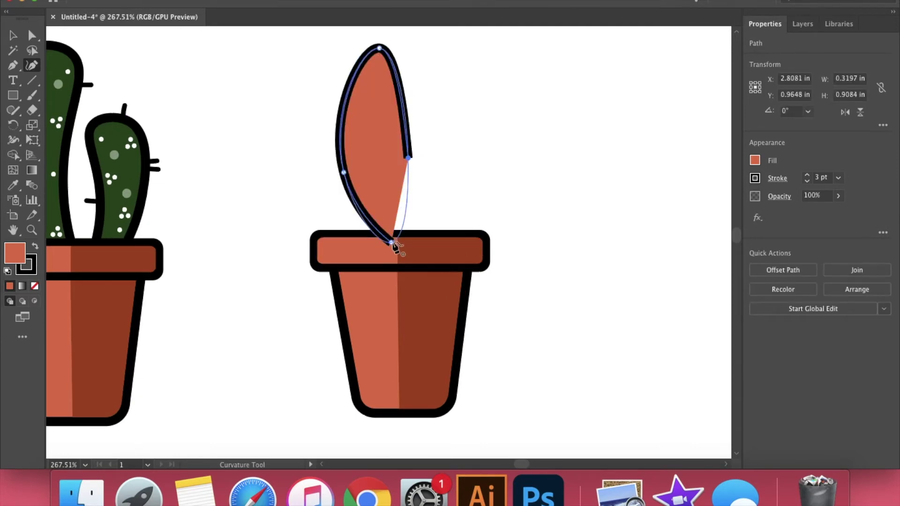
{"action": "left_click", "coordinate": [390, 242]}
- Move the leaf's tip slightly left and convert its tip and base anchors to sharp corners
{"action": "scroll", "coordinate": [395, 247], "scroll_direction": "up", "scroll_amount": 2}
{"action": "left_click_drag", "start_coordinate": [380, 98], "coordinate": [359, 99]}
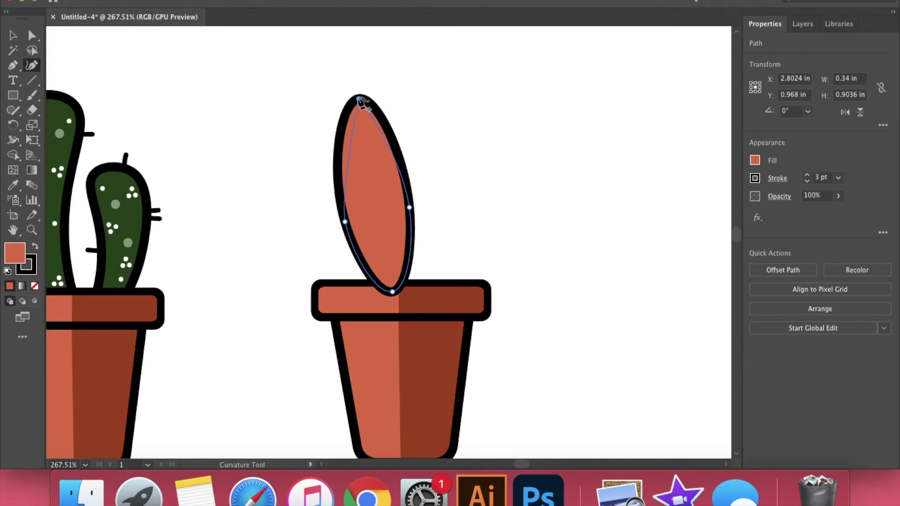
{"action": "double_click", "coordinate": [358, 99]}
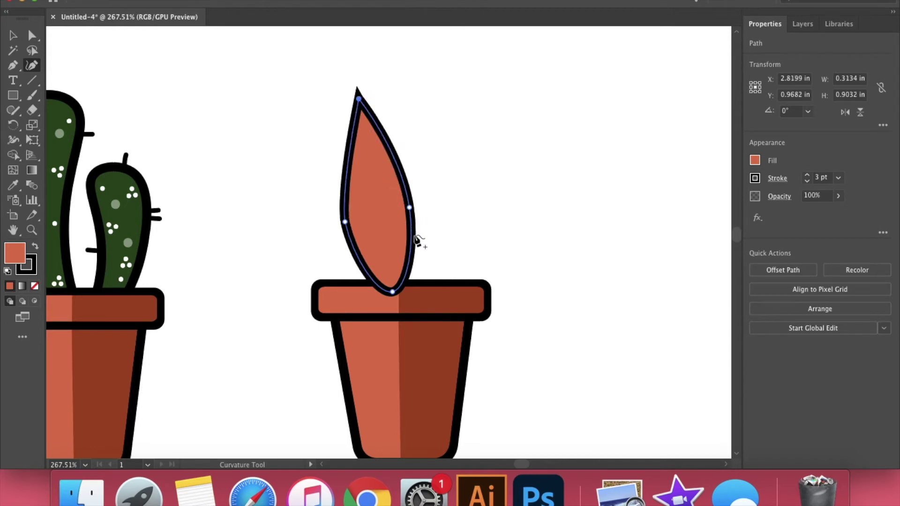
{"action": "double_click", "coordinate": [392, 292]}
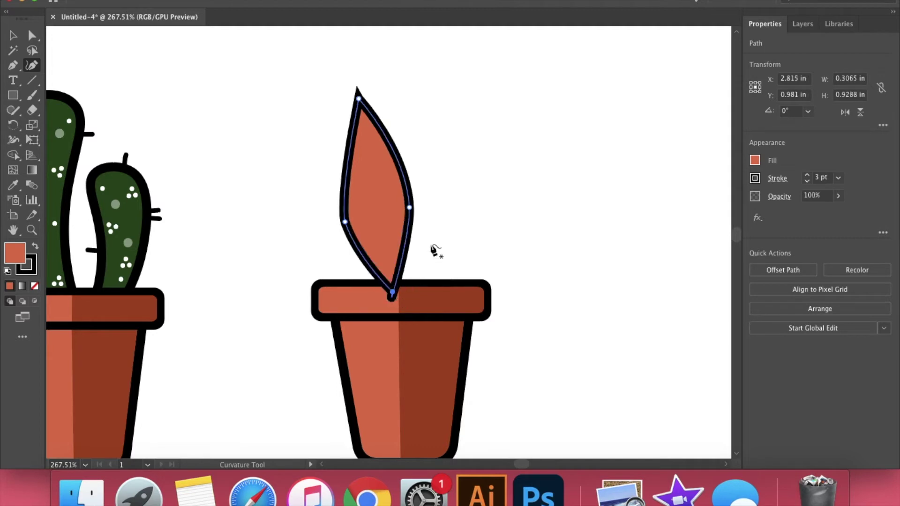
{"action": "key", "text": "super"}
{"action": "scroll", "coordinate": [392, 294], "scroll_direction": "up", "scroll_amount": 5}
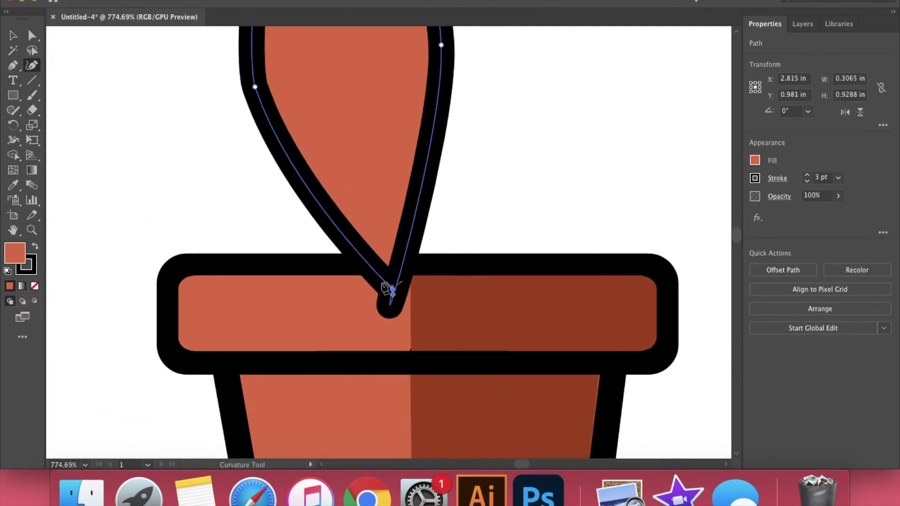
{"action": "double_click", "coordinate": [393, 290]}
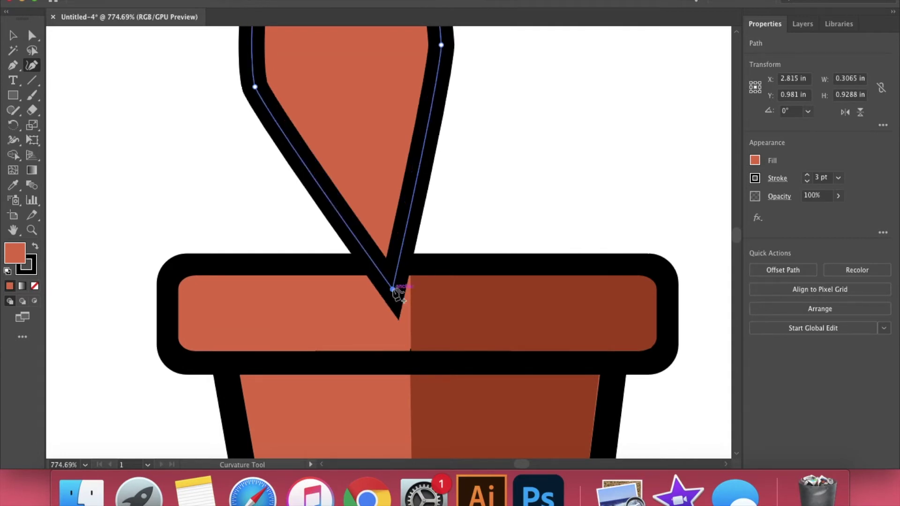
- Adjust the anchor on the leaf's left side to refine its curve
{"action": "scroll", "coordinate": [421, 290], "scroll_direction": "down", "scroll_amount": 3}
{"action": "scroll", "coordinate": [421, 290], "scroll_direction": "down", "scroll_amount": 3}
{"action": "scroll", "coordinate": [406, 236], "scroll_direction": "up", "scroll_amount": 2}
{"action": "left_click_drag", "start_coordinate": [357, 225], "coordinate": [354, 206]}
- Place a mirrored, slightly tilted copy of the leaf beside the original and set it behind the pot's rim
{"action": "scroll", "coordinate": [382, 170], "scroll_direction": "down", "scroll_amount": 4}
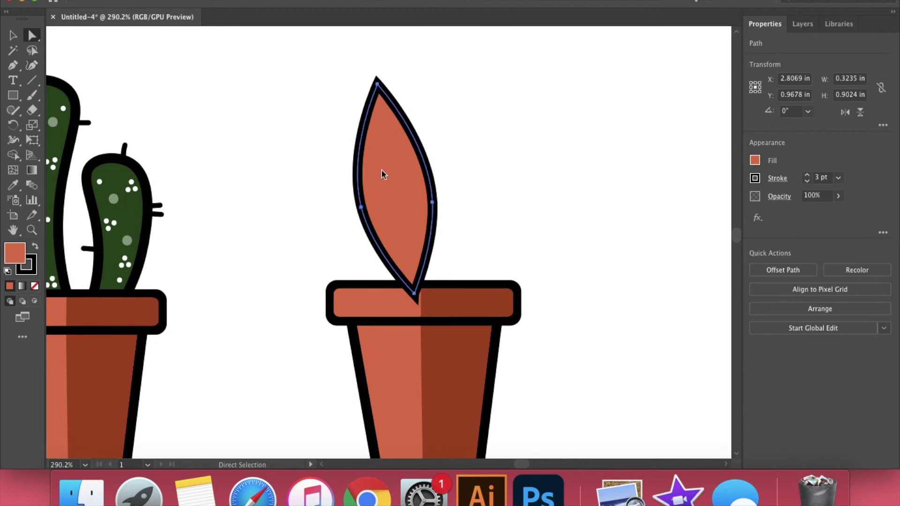
{"action": "left_click_drag", "start_coordinate": [403, 216], "coordinate": [468, 189]}
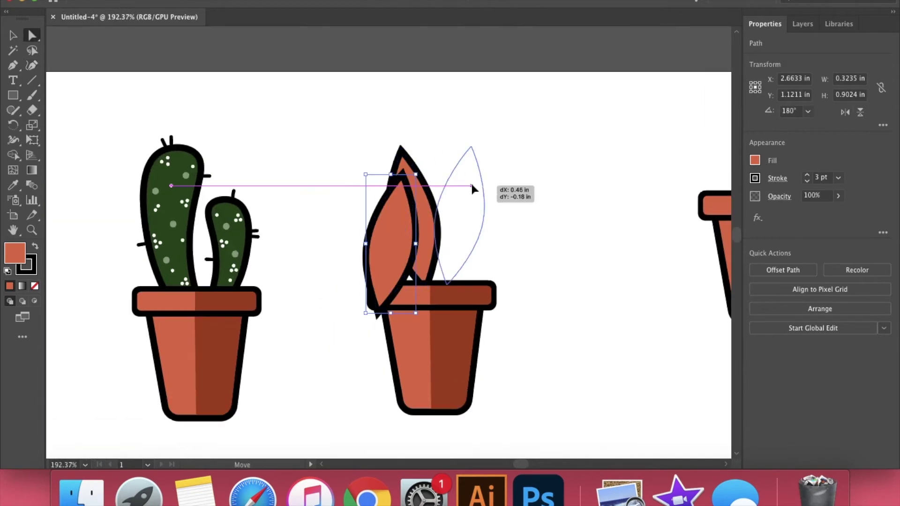
{"action": "right_click", "coordinate": [468, 189]}
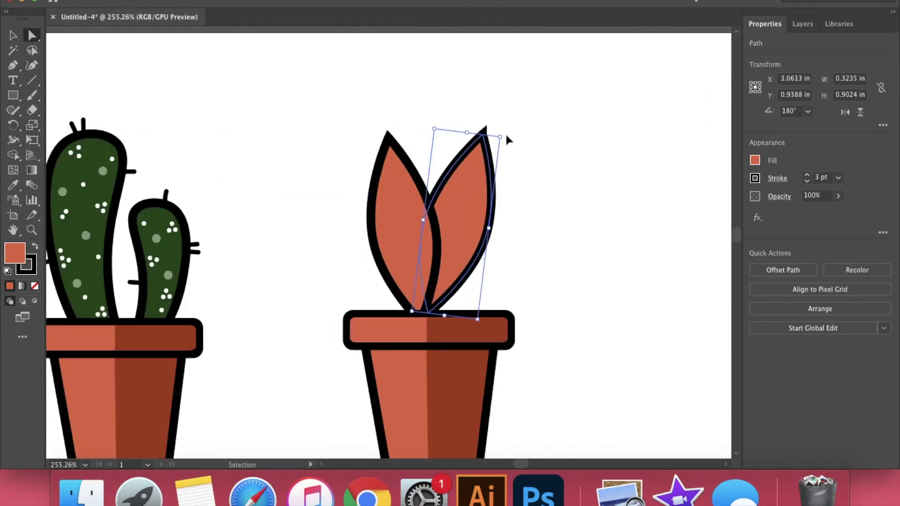
- Change the left leaf's fill to a muted dark green
{"action": "left_click", "coordinate": [754, 160]}
{"action": "left_click", "coordinate": [671, 205]}
{"action": "left_click", "coordinate": [526, 199]}
- Change the right leaf's fill to the brighter green 3A9B51
{"action": "left_click", "coordinate": [415, 211]}
{"action": "left_click", "coordinate": [754, 162]}
{"action": "left_click", "coordinate": [671, 206]}
{"action": "left_click", "coordinate": [700, 228]}
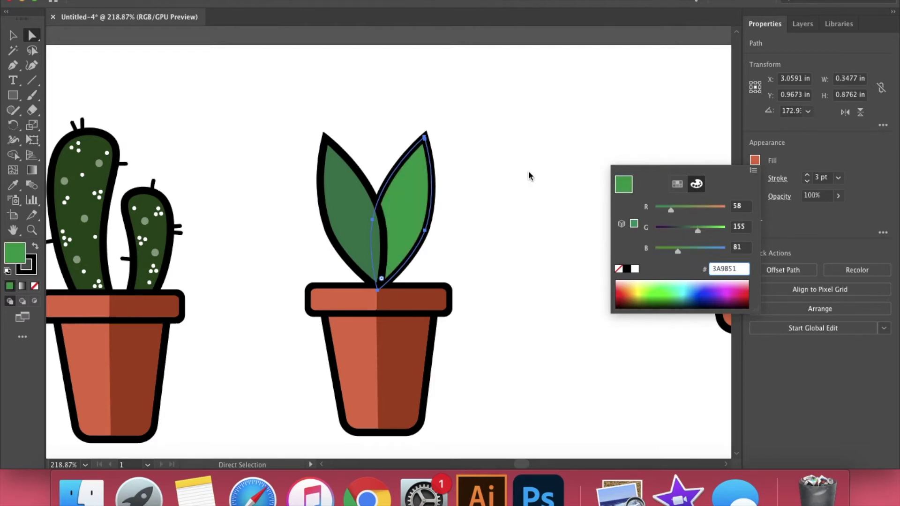
- Paint a thin 0.5 pt vein line down the middle of each of the two green leaves with the Paintbrush
{"action": "left_click", "coordinate": [32, 95]}
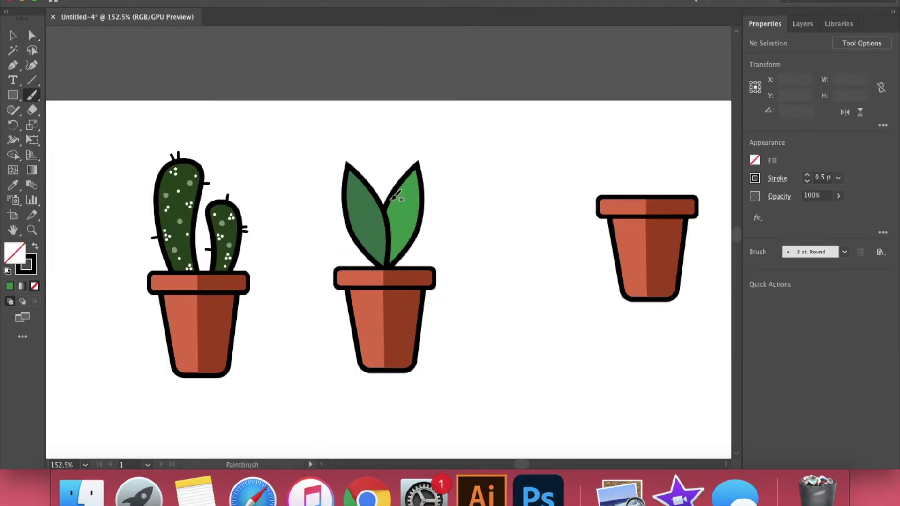
{"action": "scroll", "coordinate": [396, 197], "scroll_direction": "up", "scroll_amount": 4}
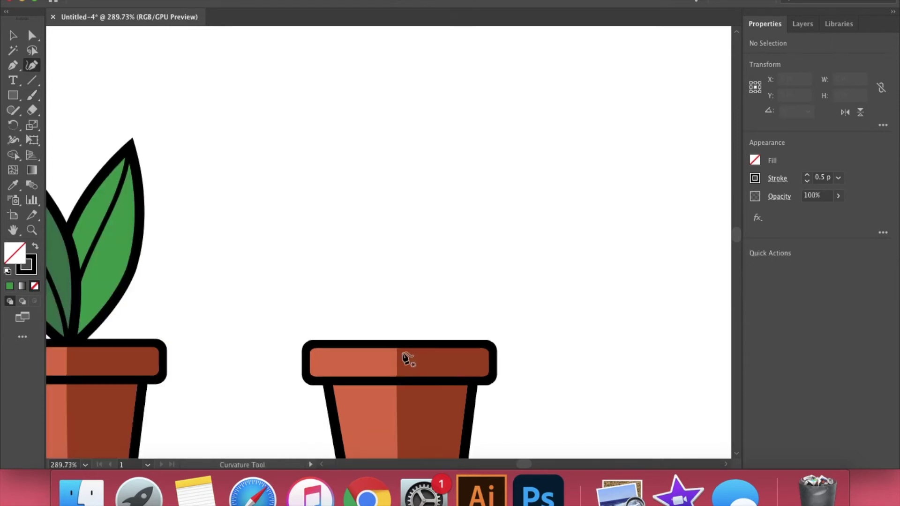
- Trace the first edge of a curling vine with the Curvature tool, from the empty pot's rim over its left side to a hooked tip
{"action": "left_click", "coordinate": [418, 311]}
{"action": "left_click", "coordinate": [396, 259]}
{"action": "left_click", "coordinate": [297, 261]}
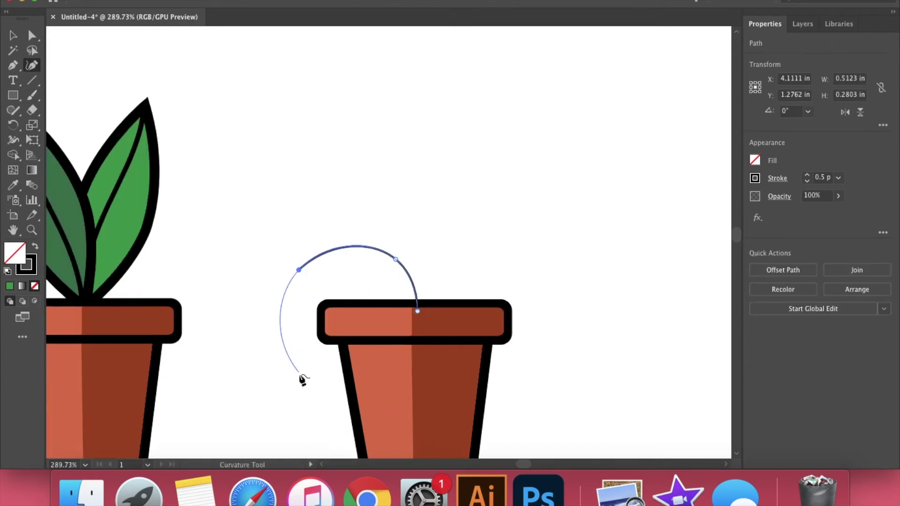
{"action": "left_click", "coordinate": [302, 255]}
{"action": "left_click", "coordinate": [331, 299]}
{"action": "left_click", "coordinate": [343, 365]}
{"action": "left_click", "coordinate": [302, 406]}
{"action": "left_click", "coordinate": [255, 371]}
{"action": "left_click_drag", "start_coordinate": [330, 299], "coordinate": [313, 310]}
{"action": "mouse_move", "coordinate": [344, 366]}
{"action": "left_mouse_down"}
{"action": "mouse_move", "coordinate": [339, 386]}
{"action": "mouse_move", "coordinate": [328, 375]}
{"action": "left_mouse_up"}
- Trace the vine's second edge from the tip back to the rim and set its stroke to 2 pt
{"action": "scroll", "coordinate": [325, 399], "scroll_direction": "down", "scroll_amount": 2}
{"action": "left_click", "coordinate": [280, 374]}
{"action": "left_click", "coordinate": [319, 382]}
{"action": "left_click", "coordinate": [350, 351]}
{"action": "left_click", "coordinate": [339, 280]}
{"action": "left_click", "coordinate": [411, 169]}
{"action": "left_click", "coordinate": [425, 207]}
{"action": "triple_click", "coordinate": [807, 175]}
{"action": "left_click", "coordinate": [807, 175]}
- Refine the vine's shape by shifting an anchor and deleting a surplus anchor near its hooked end
{"action": "key", "text": "v"}
{"action": "scroll", "coordinate": [375, 241], "scroll_direction": "down", "scroll_amount": 3}
{"action": "left_click_drag", "start_coordinate": [306, 184], "coordinate": [287, 168]}
{"action": "scroll", "coordinate": [460, 311], "scroll_direction": "down", "scroll_amount": 3}
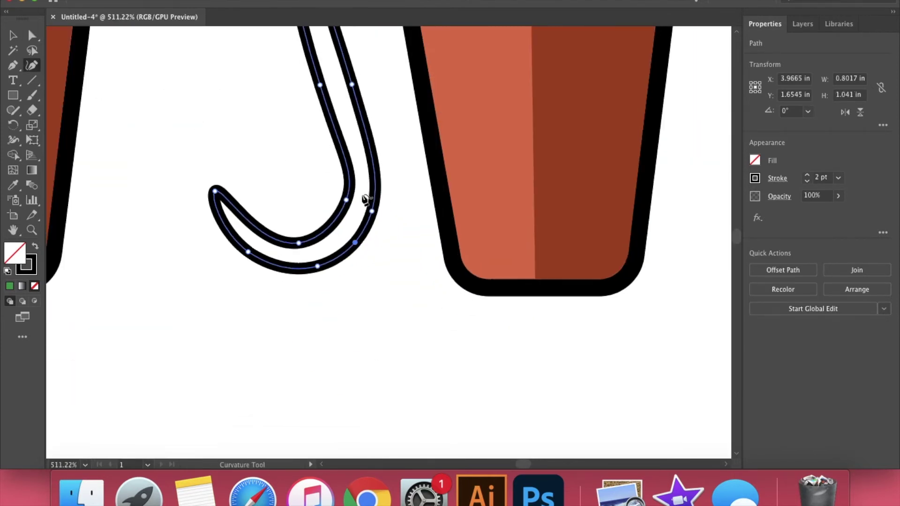
{"action": "scroll", "coordinate": [375, 207], "scroll_direction": "down", "scroll_amount": 2}
{"action": "scroll", "coordinate": [301, 237], "scroll_direction": "up", "scroll_amount": 2}
{"action": "scroll", "coordinate": [334, 296], "scroll_direction": "up", "scroll_amount": 2}
{"action": "left_click", "coordinate": [334, 280]}
{"action": "scroll", "coordinate": [342, 201], "scroll_direction": "down", "scroll_amount": 2}
{"action": "left_click", "coordinate": [329, 173]}
{"action": "key", "text": "Delete"}
- Fill the vine with light green and send it behind the pot
{"action": "scroll", "coordinate": [328, 173], "scroll_direction": "down", "scroll_amount": 5}
{"action": "key", "text": "a"}
{"action": "left_click", "coordinate": [753, 162]}
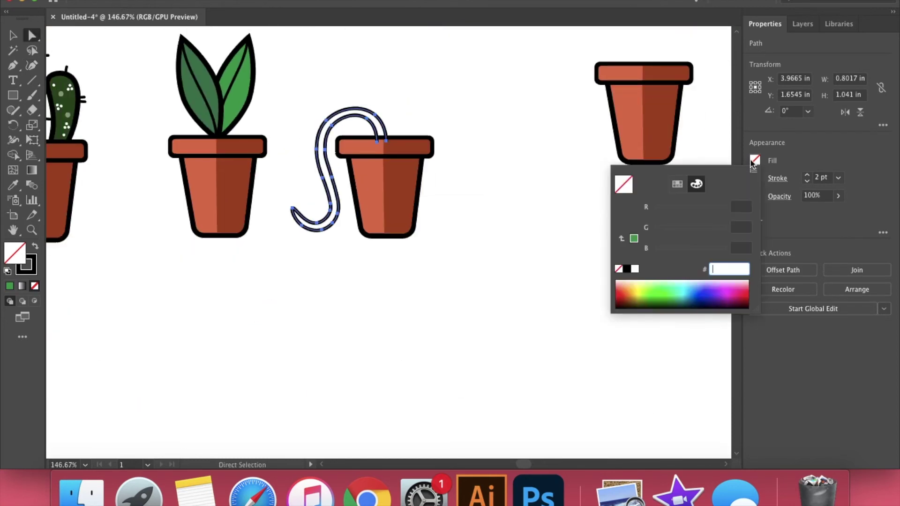
{"action": "left_click", "coordinate": [655, 282]}
{"action": "left_click", "coordinate": [480, 157]}
{"action": "scroll", "coordinate": [374, 173], "scroll_direction": "up", "scroll_amount": 2}
{"action": "right_click", "coordinate": [375, 180]}
{"action": "mouse_move", "coordinate": [473, 386]}
{"action": "left_click", "coordinate": [520, 418]}
- Place a horizontally flipped copy of the vine on the right side of the pot and send it to the back
{"action": "key", "text": "super+c"}
{"action": "key", "text": "super+v"}
{"action": "left_click", "coordinate": [846, 112]}
{"action": "left_click_drag", "start_coordinate": [379, 182], "coordinate": [433, 179]}
{"action": "right_click", "coordinate": [434, 179]}
{"action": "mouse_move", "coordinate": [502, 381]}
{"action": "left_click", "coordinate": [595, 414]}
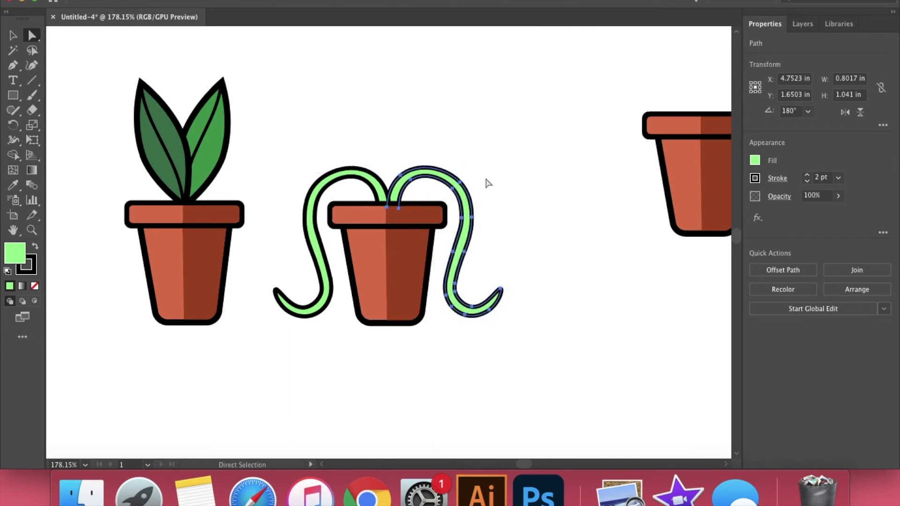
{"action": "left_click", "coordinate": [514, 176]}
{"action": "scroll", "coordinate": [429, 176], "scroll_direction": "up", "scroll_amount": 3}
{"action": "left_click_drag", "start_coordinate": [397, 178], "coordinate": [400, 177]}
- Place a reduced copy of the dark green leaf above the left vine's upper bend and set its stroke to 2 pt
{"action": "scroll", "coordinate": [533, 191], "scroll_direction": "down", "scroll_amount": 3}
{"action": "scroll", "coordinate": [533, 191], "scroll_direction": "left", "scroll_amount": 4}
{"action": "left_click", "coordinate": [310, 177]}
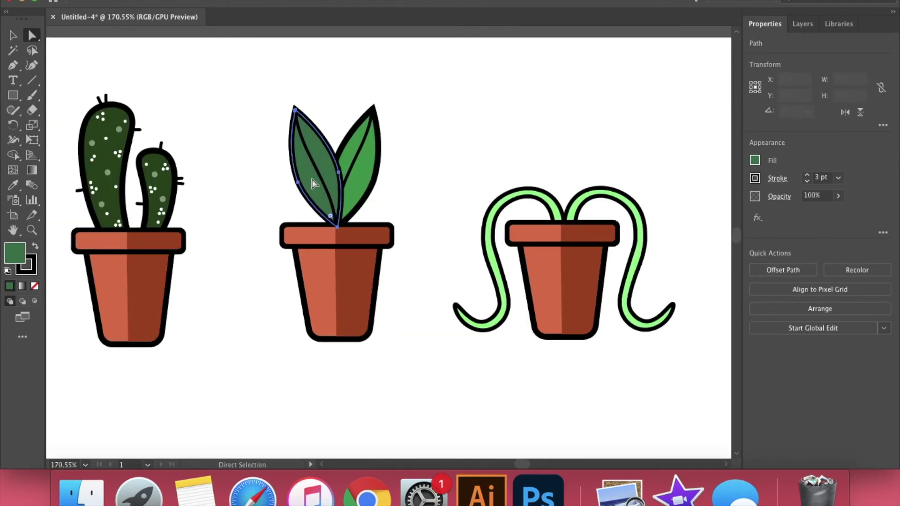
{"action": "scroll", "coordinate": [311, 176], "scroll_direction": "right", "scroll_amount": 3}
{"action": "key", "text": "super+c"}
{"action": "key", "text": "super+v"}
{"action": "left_click_drag", "start_coordinate": [393, 228], "coordinate": [423, 138]}
{"action": "key", "text": "a"}
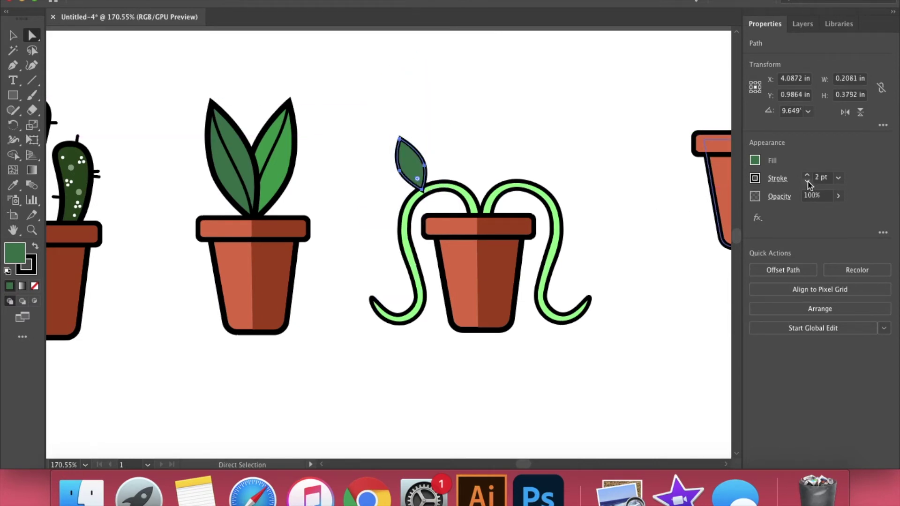
- Shrink the small leaf to about 0.16 by 0.28 in and seat its base on the left vine's upper bend
{"action": "scroll", "coordinate": [428, 166], "scroll_direction": "up", "scroll_amount": 3}
{"action": "left_click_drag", "start_coordinate": [419, 125], "coordinate": [412, 144]}
{"action": "right_click", "coordinate": [410, 166]}
{"action": "left_click", "coordinate": [434, 158]}
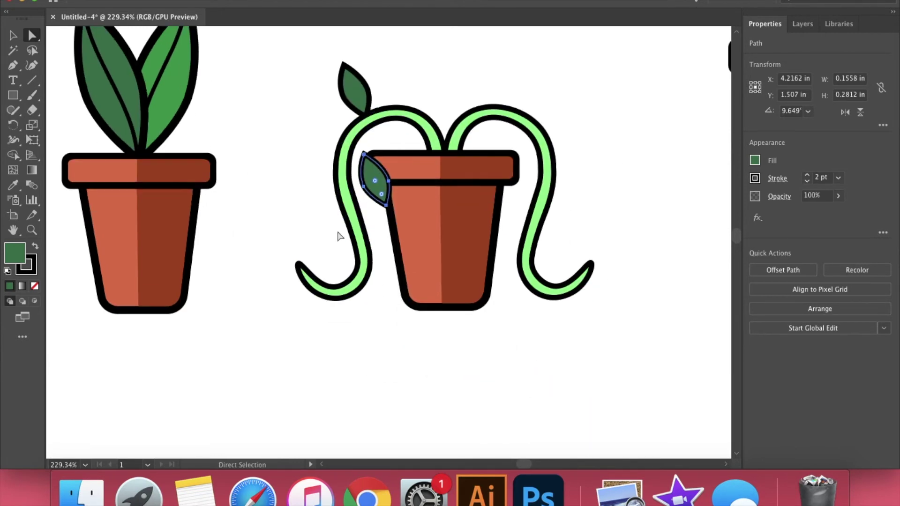
- Place a horizontally flipped leaf copy on the right vine's upper bend and send it to the back
{"action": "left_click_drag", "start_coordinate": [375, 183], "coordinate": [530, 78]}
{"action": "left_click", "coordinate": [845, 113]}
{"action": "right_click", "coordinate": [530, 79]}
{"action": "mouse_move", "coordinate": [609, 280]}
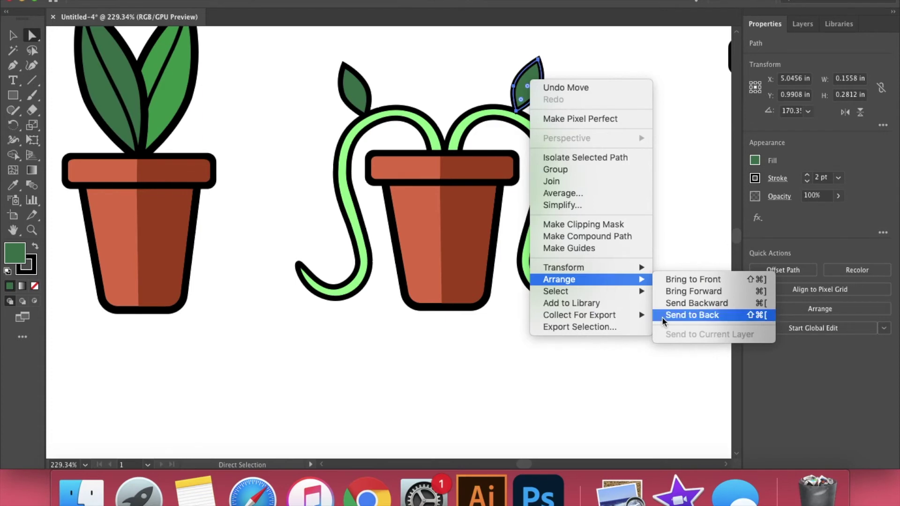
{"action": "left_click", "coordinate": [691, 315]}
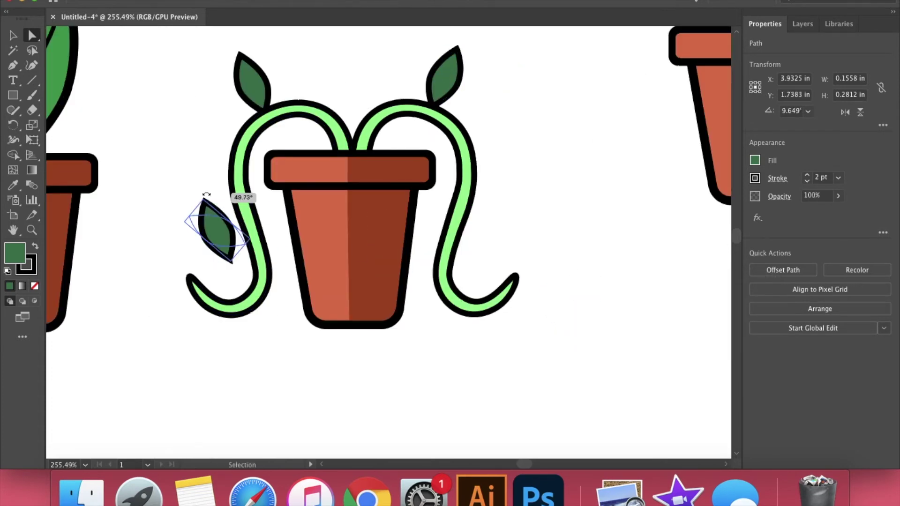
- Rotate a leaf copy onto the left vine's lower outer side and place its mirrored copy on the right vine, arranged behind it
{"action": "left_click_drag", "start_coordinate": [217, 206], "coordinate": [226, 250]}
{"action": "left_click_drag", "start_coordinate": [386, 240], "coordinate": [445, 262]}
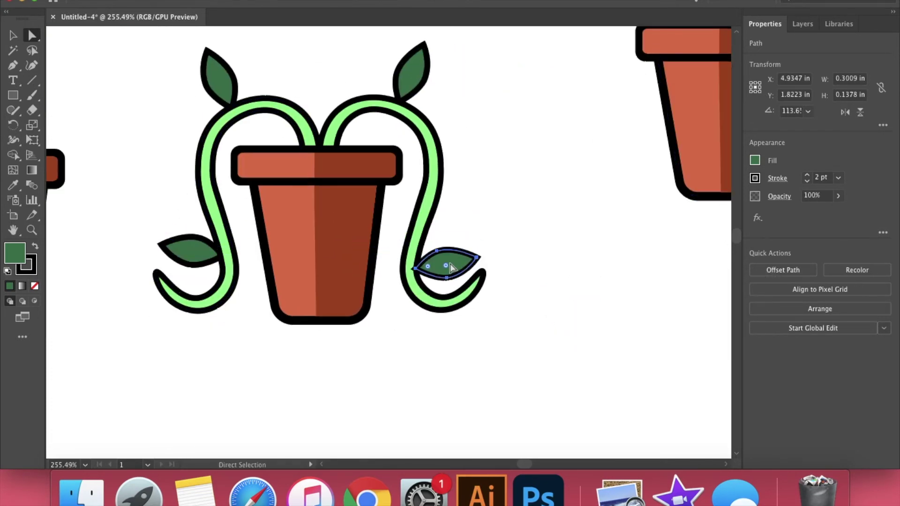
{"action": "right_click", "coordinate": [444, 263]}
{"action": "mouse_move", "coordinate": [491, 409]}
{"action": "left_click", "coordinate": [606, 444]}
- Position another leaf copy on the right vine's inner side so that it overlaps the pot
{"action": "scroll", "coordinate": [532, 275], "scroll_direction": "down", "scroll_amount": 3}
{"action": "left_click_drag", "start_coordinate": [385, 253], "coordinate": [415, 246]}
{"action": "right_click", "coordinate": [413, 266]}
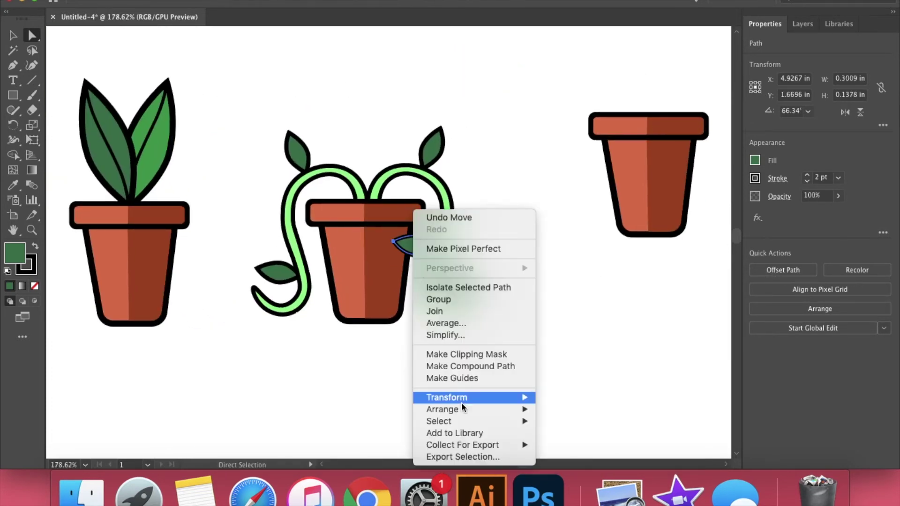
{"action": "left_click", "coordinate": [446, 207]}
{"action": "scroll", "coordinate": [457, 218], "scroll_direction": "up", "scroll_amount": 8}
{"action": "left_click_drag", "start_coordinate": [370, 264], "coordinate": [343, 264]}
- Place and rotate further leaf copies on the left vine's inner side by the rim and on the right vine's outer side
{"action": "scroll", "coordinate": [305, 265], "scroll_direction": "down", "scroll_amount": 6}
{"action": "scroll", "coordinate": [317, 265], "scroll_direction": "left", "scroll_amount": 5}
{"action": "left_click_drag", "start_coordinate": [485, 240], "coordinate": [389, 242]}
{"action": "left_click_drag", "start_coordinate": [432, 238], "coordinate": [355, 294]}
{"action": "left_click_drag", "start_coordinate": [393, 244], "coordinate": [475, 222]}
{"action": "scroll", "coordinate": [456, 181], "scroll_direction": "down", "scroll_amount": 4}
{"action": "left_click_drag", "start_coordinate": [396, 241], "coordinate": [480, 175]}
{"action": "left_click_drag", "start_coordinate": [507, 134], "coordinate": [517, 170]}
{"action": "left_click_drag", "start_coordinate": [440, 183], "coordinate": [457, 211]}
{"action": "right_click", "coordinate": [458, 210]}
{"action": "scroll", "coordinate": [490, 212], "scroll_direction": "down", "scroll_amount": 3}
- Place a horizontally flipped copy of the right vine's outer leaf on the left vine's outer side and adjust its stacking order
{"action": "left_click_drag", "start_coordinate": [598, 226], "coordinate": [305, 234]}
{"action": "left_click", "coordinate": [844, 112]}
{"action": "right_click", "coordinate": [305, 236]}
{"action": "left_click", "coordinate": [464, 444]}
- Paint a 0.25 pt vein line along the middle of each small leaf on the vines with the Paintbrush
{"action": "key", "text": "b"}
{"action": "scroll", "coordinate": [562, 344], "scroll_direction": "up", "scroll_amount": 10}
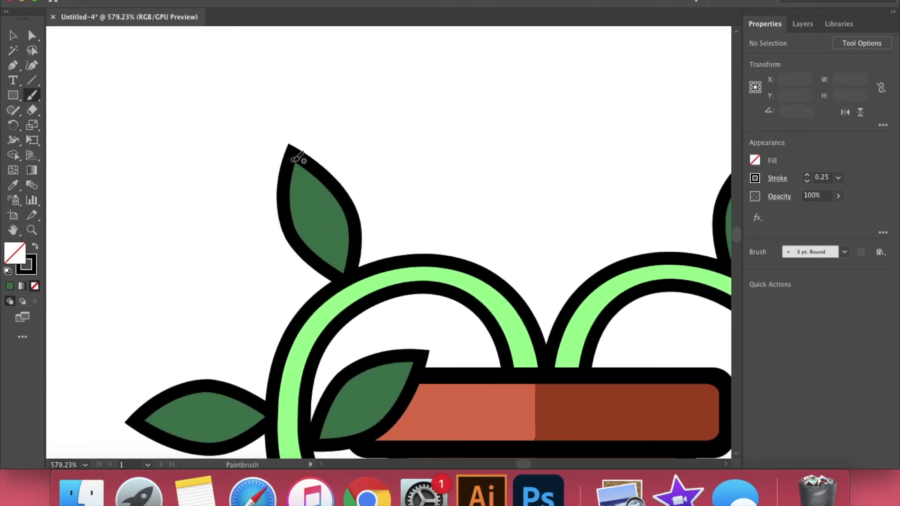
{"action": "scroll", "coordinate": [346, 271], "scroll_direction": "down", "scroll_amount": 5}
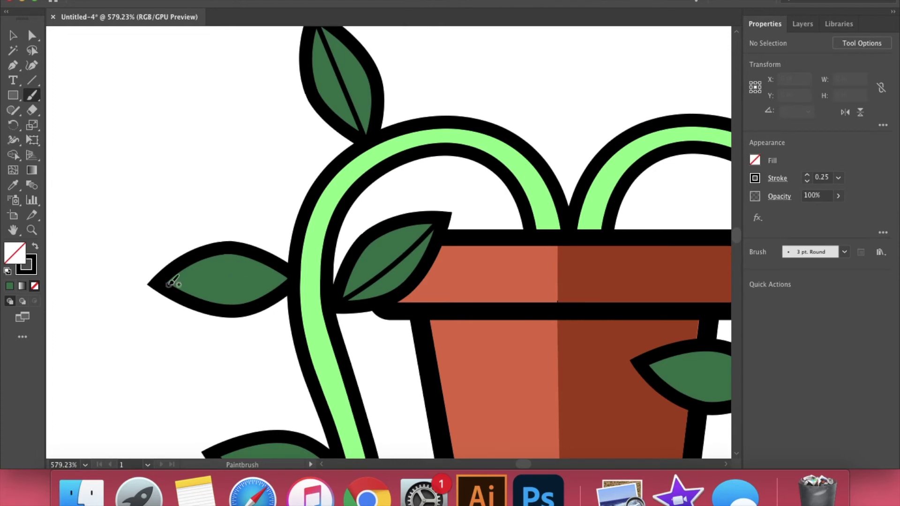
{"action": "left_click_drag", "start_coordinate": [169, 284], "coordinate": [288, 280]}
{"action": "scroll", "coordinate": [441, 355], "scroll_direction": "down", "scroll_amount": 4}
{"action": "scroll", "coordinate": [442, 356], "scroll_direction": "up", "scroll_amount": 4}
{"action": "left_click_drag", "start_coordinate": [541, 169], "coordinate": [679, 170]}
{"action": "left_click_drag", "start_coordinate": [443, 219], "coordinate": [492, 101]}
{"action": "scroll", "coordinate": [389, 234], "scroll_direction": "down", "scroll_amount": 4}
- Draw a narrow upright rectangle about 0.14 by 0.5 in above the last empty pot as a trunk, with a 3 pt stroke
{"action": "left_click", "coordinate": [32, 65]}
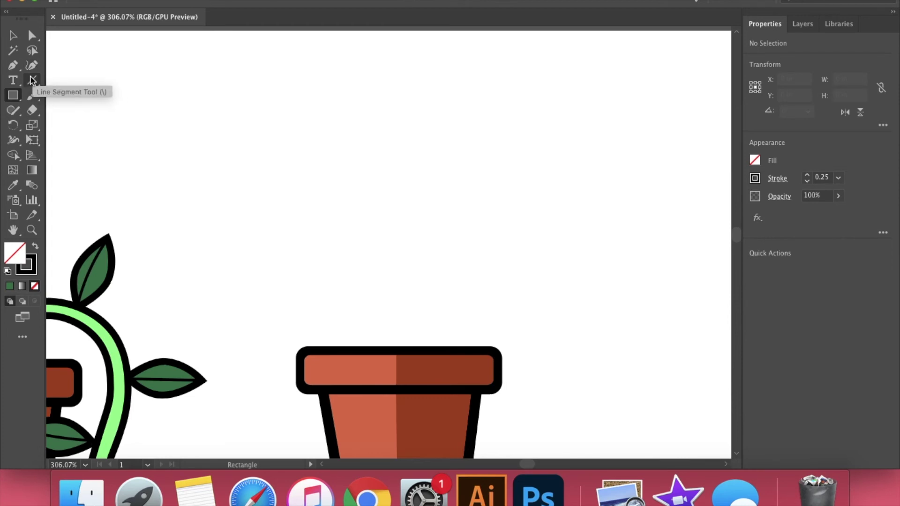
{"action": "mouse_move", "coordinate": [385, 368]}
{"action": "left_mouse_down"}
{"action": "mouse_move", "coordinate": [408, 343]}
{"action": "mouse_move", "coordinate": [411, 244]}
{"action": "left_mouse_up"}
{"action": "left_click", "coordinate": [806, 176]}
{"action": "left_click", "coordinate": [806, 176]}
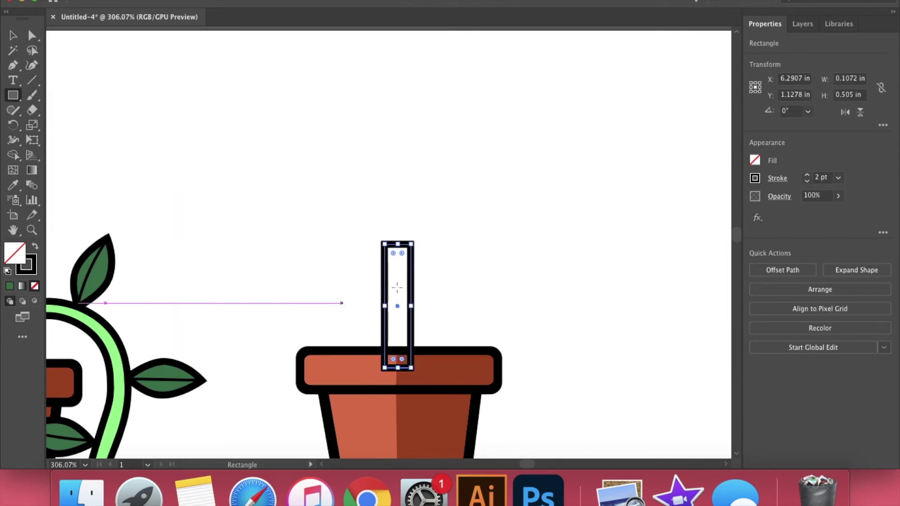
{"action": "left_click", "coordinate": [806, 175]}
{"action": "left_click_drag", "start_coordinate": [413, 306], "coordinate": [417, 304]}
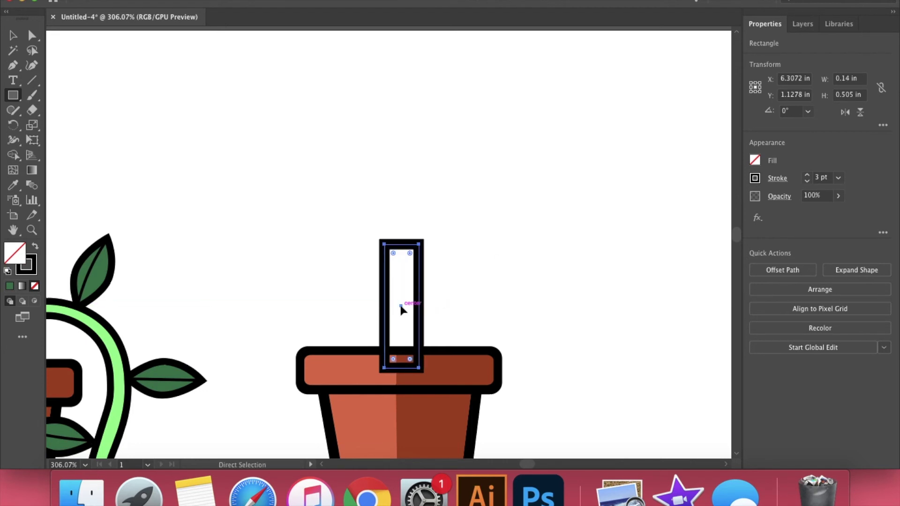
- Fill the trunk with dark brown and send it behind the pot
{"action": "left_click", "coordinate": [755, 161]}
{"action": "left_click", "coordinate": [680, 179]}
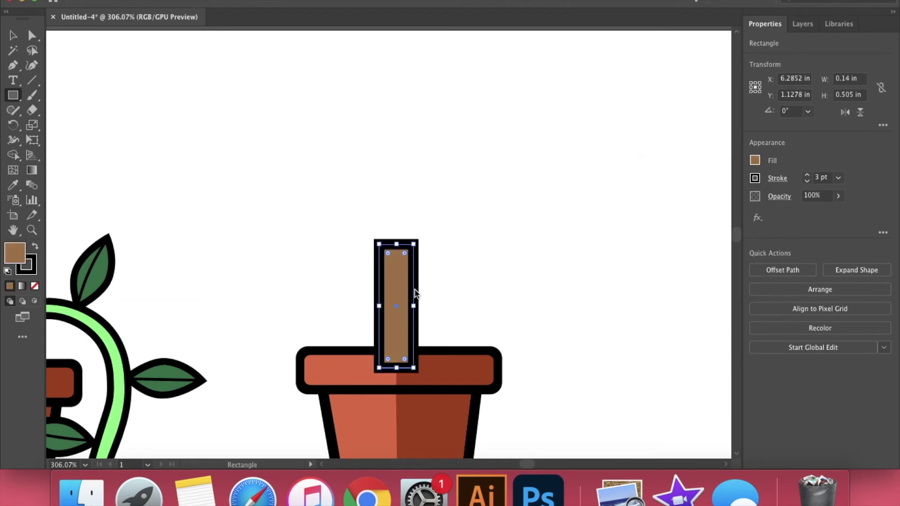
{"action": "right_click", "coordinate": [399, 302]}
{"action": "mouse_move", "coordinate": [462, 410]}
{"action": "left_click", "coordinate": [572, 439]}
{"action": "left_click", "coordinate": [755, 161]}
{"action": "left_click", "coordinate": [692, 225]}
{"action": "left_click", "coordinate": [476, 210]}
- Draw a circle about 0.72 in across centred on top of the trunk and fill it with green
{"action": "key", "text": "l"}
{"action": "scroll", "coordinate": [476, 210], "scroll_direction": "down", "scroll_amount": 1}
{"action": "mouse_move", "coordinate": [328, 135]}
{"action": "left_mouse_down"}
{"action": "mouse_move", "coordinate": [487, 277]}
{"action": "mouse_move", "coordinate": [487, 293]}
{"action": "left_mouse_up"}
{"action": "left_click_drag", "start_coordinate": [406, 216], "coordinate": [410, 208]}
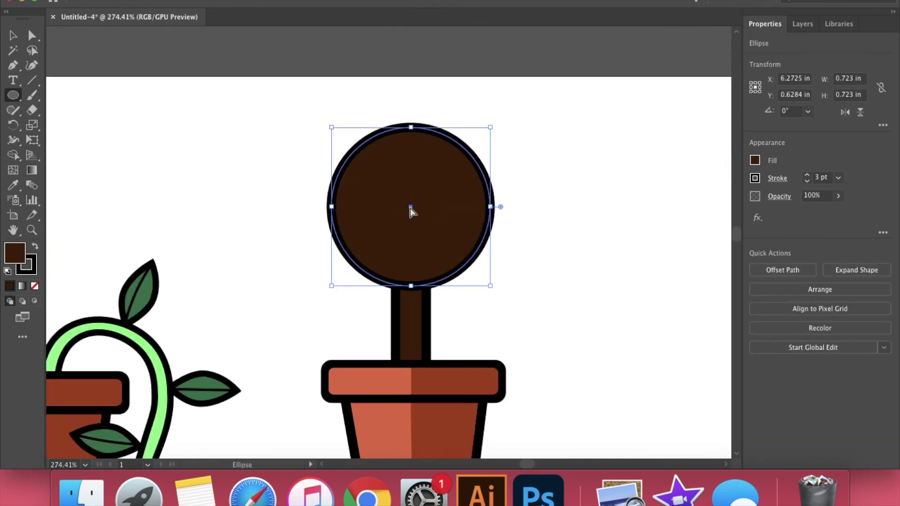
{"action": "left_click", "coordinate": [754, 160]}
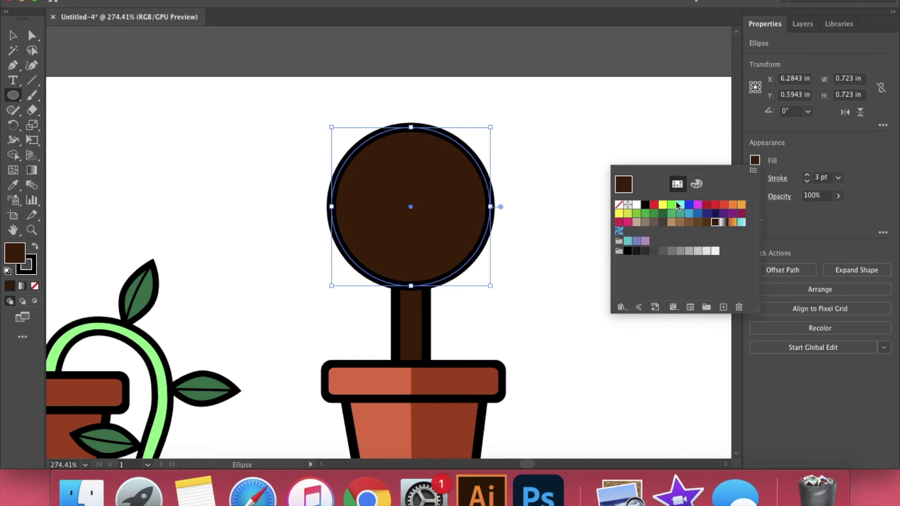
{"action": "left_click", "coordinate": [654, 213]}
{"action": "left_click", "coordinate": [207, 82]}
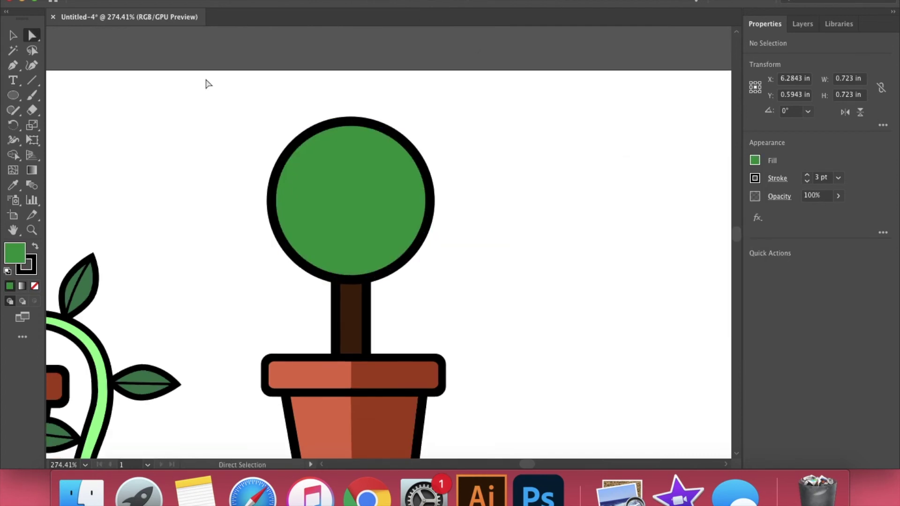
- Add anchors at roughly even spacing around the green circle's outline with the Curvature tool
{"action": "left_click", "coordinate": [310, 136]}
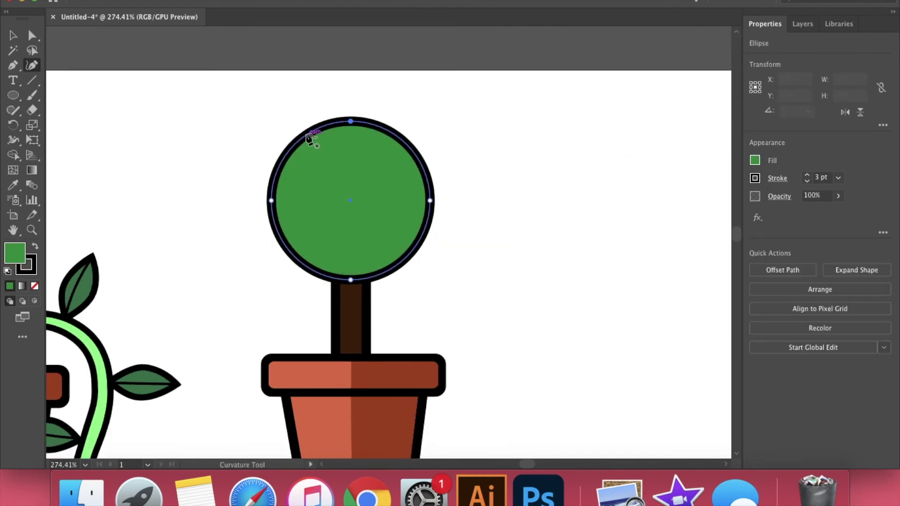
{"action": "scroll", "coordinate": [307, 135], "scroll_direction": "up", "scroll_amount": 3}
{"action": "left_click", "coordinate": [322, 125]}
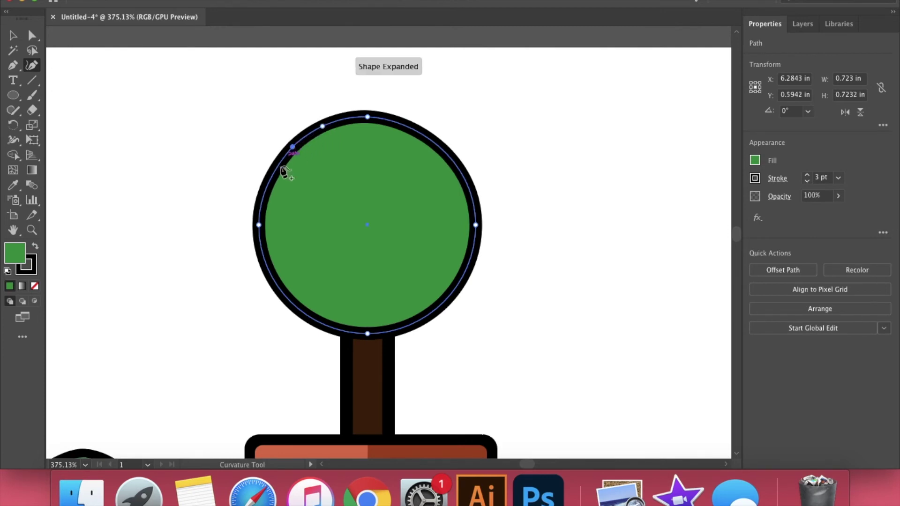
{"action": "left_click", "coordinate": [267, 265]}
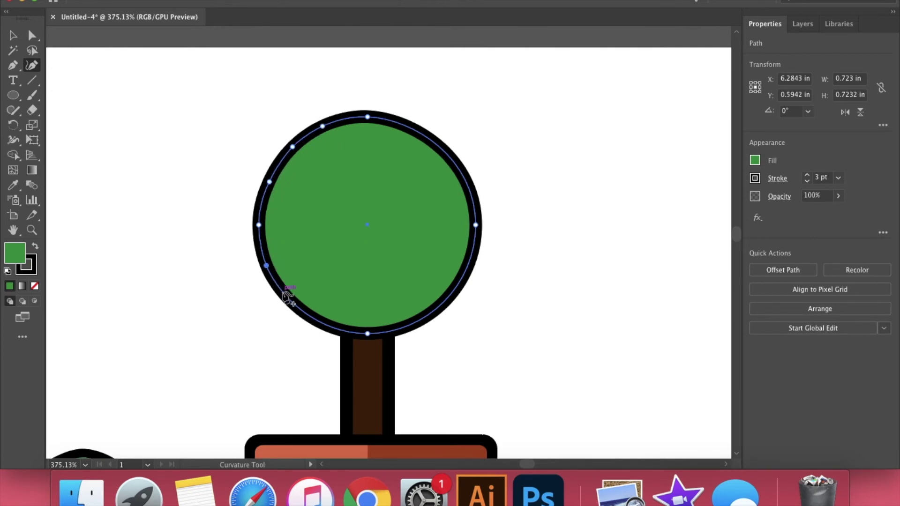
{"action": "left_click", "coordinate": [410, 325]}
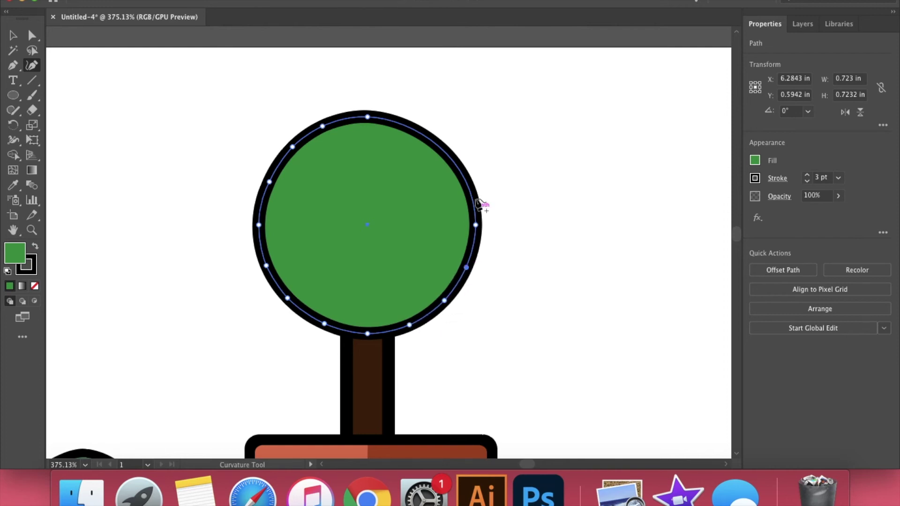
{"action": "left_click", "coordinate": [470, 194]}
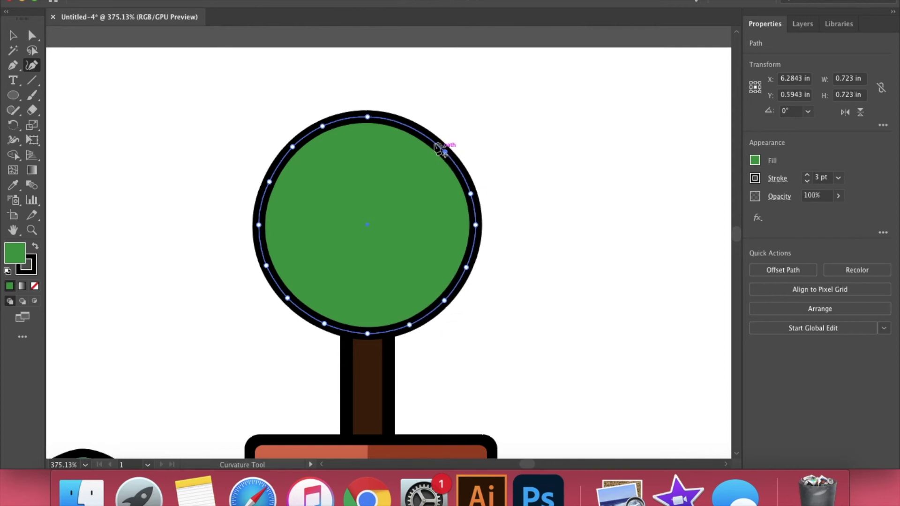
- Pull the outline inward between the anchors all around the circle to give the treetop a wavy edge
{"action": "left_click_drag", "start_coordinate": [425, 136], "coordinate": [343, 127]}
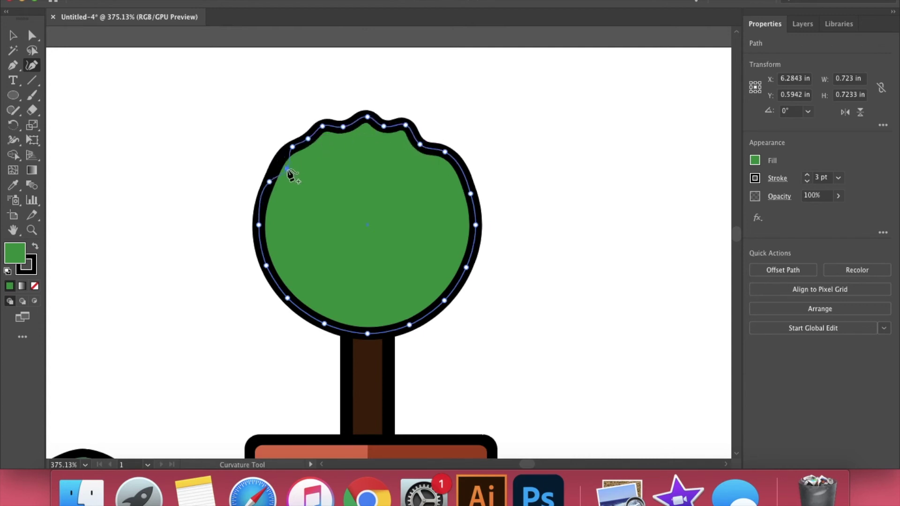
{"action": "left_click_drag", "start_coordinate": [288, 171], "coordinate": [287, 169]}
{"action": "left_click_drag", "start_coordinate": [272, 204], "coordinate": [274, 204]}
{"action": "left_click_drag", "start_coordinate": [259, 243], "coordinate": [269, 243]}
{"action": "left_click_drag", "start_coordinate": [275, 283], "coordinate": [283, 278]}
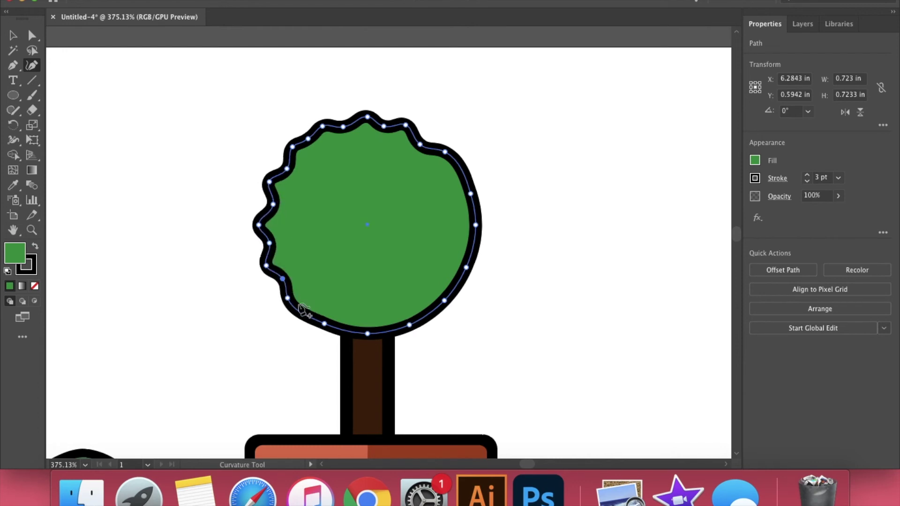
{"action": "left_click_drag", "start_coordinate": [303, 312], "coordinate": [306, 306]}
{"action": "mouse_move", "coordinate": [344, 331]}
{"action": "left_mouse_down"}
{"action": "mouse_move", "coordinate": [343, 322]}
{"action": "mouse_move", "coordinate": [391, 326]}
{"action": "mouse_move", "coordinate": [426, 307]}
{"action": "left_mouse_up"}
{"action": "left_click_drag", "start_coordinate": [457, 284], "coordinate": [449, 281]}
{"action": "left_click_drag", "start_coordinate": [473, 246], "coordinate": [467, 245]}
{"action": "left_click_drag", "start_coordinate": [474, 208], "coordinate": [469, 204]}
{"action": "left_click_drag", "start_coordinate": [460, 168], "coordinate": [451, 167]}
{"action": "scroll", "coordinate": [443, 170], "scroll_direction": "down", "scroll_amount": 5}
- Change the wavy treetop's fill to a lighter green
{"action": "left_click", "coordinate": [32, 35]}
{"action": "scroll", "coordinate": [492, 153], "scroll_direction": "up", "scroll_amount": 6}
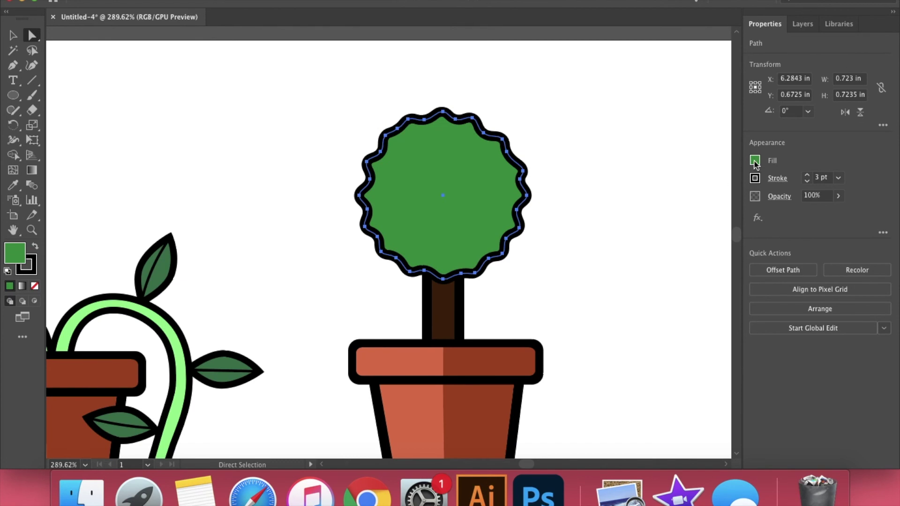
{"action": "left_click", "coordinate": [754, 161]}
{"action": "left_click", "coordinate": [677, 208]}
{"action": "left_click", "coordinate": [590, 125]}
{"action": "scroll", "coordinate": [590, 123], "scroll_direction": "down", "scroll_amount": 7}
{"action": "scroll", "coordinate": [589, 122], "scroll_direction": "up", "scroll_amount": 3}
- Place a copy of the wavy treetop in the empty space to the right of the tree
{"action": "left_click", "coordinate": [453, 203]}
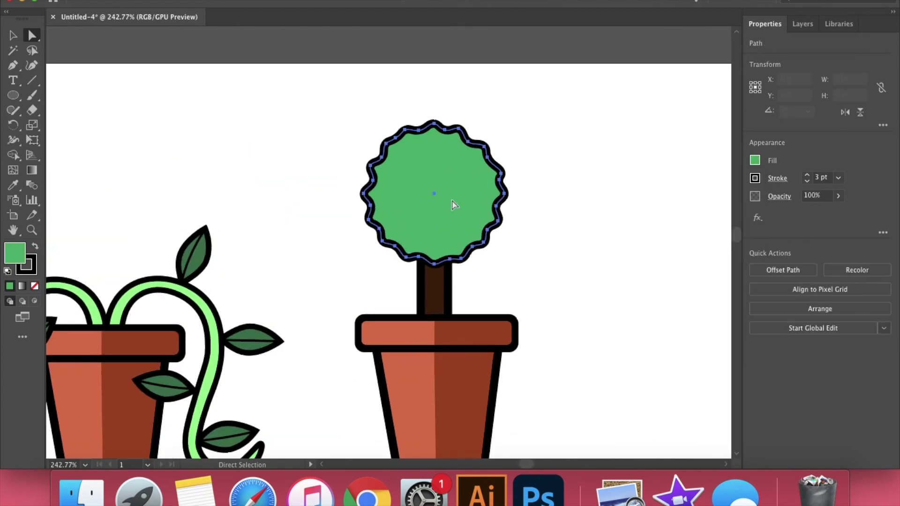
{"action": "scroll", "coordinate": [453, 202], "scroll_direction": "right", "scroll_amount": 3}
{"action": "key", "text": "super+c"}
{"action": "key", "text": "super+v"}
{"action": "left_click_drag", "start_coordinate": [388, 227], "coordinate": [531, 199]}
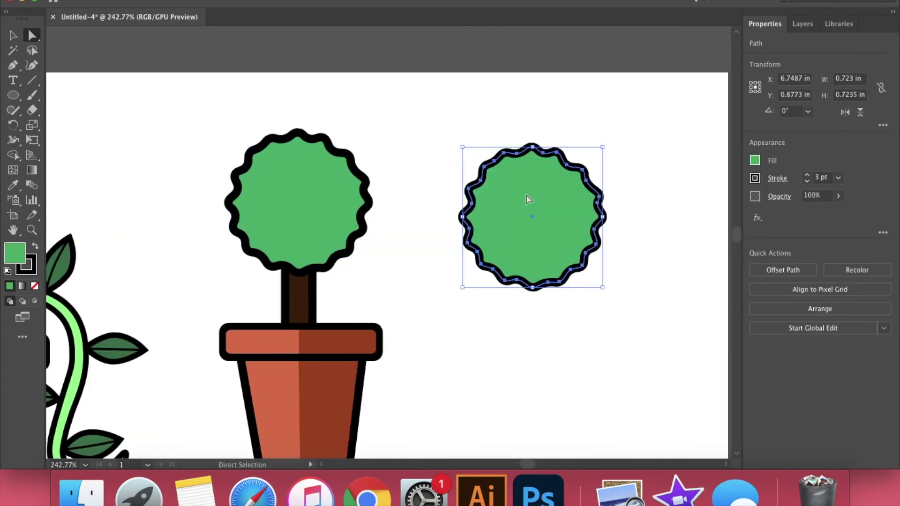
- Remove the stroke from the copied treetop shape
{"action": "scroll", "coordinate": [568, 197], "scroll_direction": "right", "scroll_amount": 2}
{"action": "scroll", "coordinate": [568, 197], "scroll_direction": "down", "scroll_amount": 1}
{"action": "left_click", "coordinate": [595, 181]}
{"action": "left_click", "coordinate": [558, 188]}
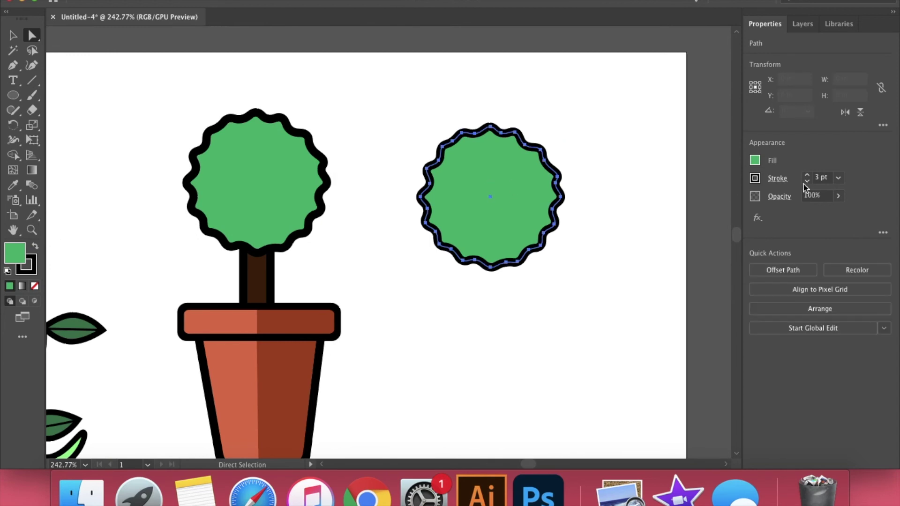
{"action": "left_click", "coordinate": [754, 178]}
{"action": "left_click", "coordinate": [617, 223]}
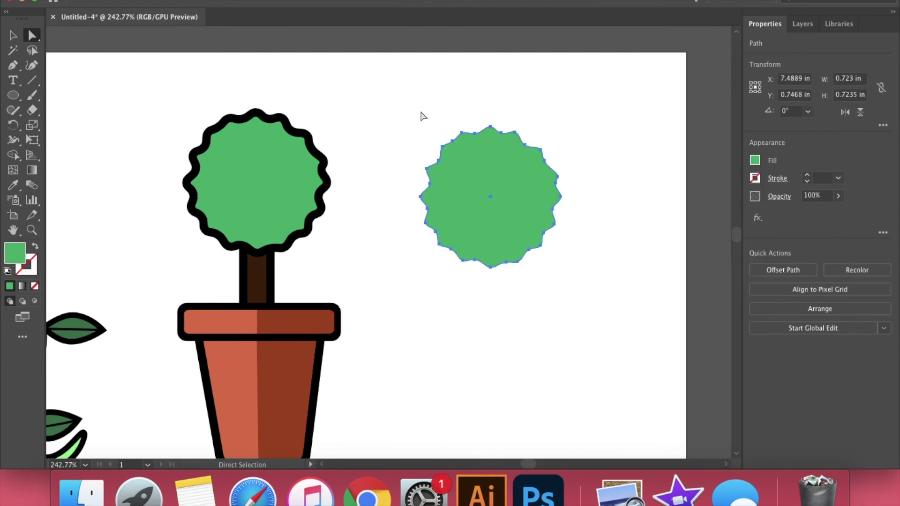
- Delete the anchor points on the left half of the strokeless treetop copy, leaving only its right half
{"action": "left_click_drag", "start_coordinate": [420, 112], "coordinate": [476, 284]}
{"action": "left_click_drag", "start_coordinate": [485, 327], "coordinate": [482, 325]}
{"action": "key", "text": "Delete"}
{"action": "left_click", "coordinate": [438, 237]}
- Try the green half shape over the right side of the tree's treetop, and move it back to the empty space
{"action": "left_click_drag", "start_coordinate": [515, 203], "coordinate": [295, 183]}
{"action": "scroll", "coordinate": [296, 183], "scroll_direction": "left", "scroll_amount": 2}
{"action": "scroll", "coordinate": [296, 182], "scroll_direction": "up", "scroll_amount": 2}
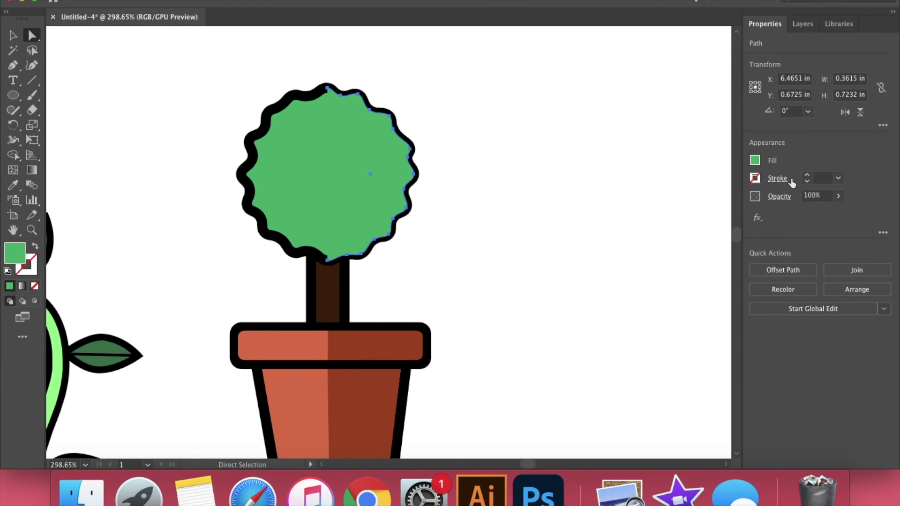
{"action": "left_click_drag", "start_coordinate": [367, 156], "coordinate": [537, 155]}
- Change the half treetop shape's fill to a darker green
{"action": "left_click", "coordinate": [755, 160]}
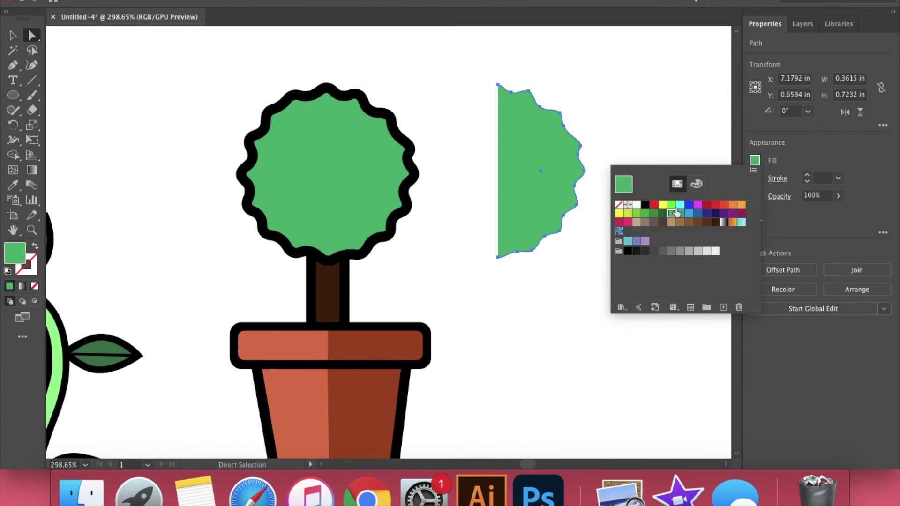
{"action": "left_click", "coordinate": [697, 184]}
{"action": "left_click_drag", "start_coordinate": [707, 231], "coordinate": [693, 230]}
{"action": "left_click_drag", "start_coordinate": [679, 210], "coordinate": [663, 210]}
{"action": "left_click_drag", "start_coordinate": [686, 250], "coordinate": [676, 251]}
{"action": "left_click", "coordinate": [599, 109]}
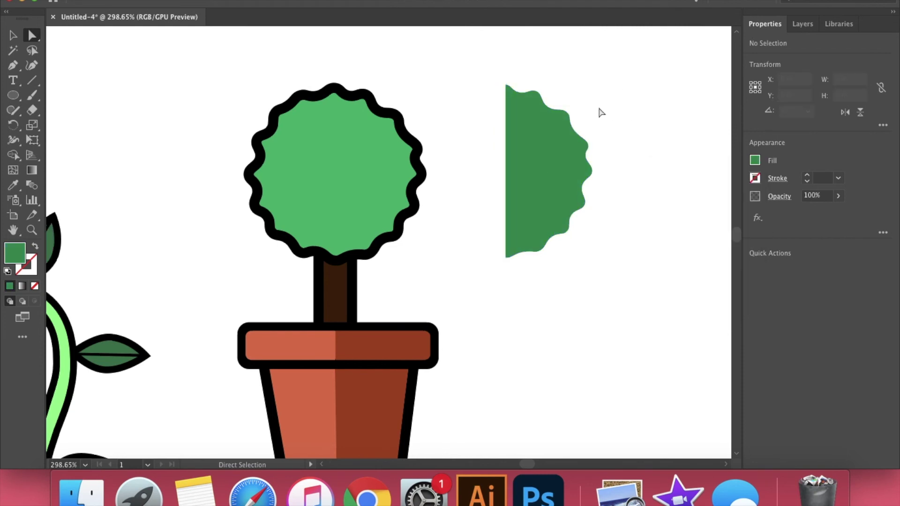
- Place a copy of the outlined wavy treetop in the empty space beyond the dark green half shape
{"action": "left_click", "coordinate": [370, 187]}
{"action": "scroll", "coordinate": [384, 248], "scroll_direction": "right", "scroll_amount": 4}
{"action": "key", "text": "super+f"}
{"action": "key", "text": "super+v"}
{"action": "left_click_drag", "start_coordinate": [382, 243], "coordinate": [603, 228]}
{"action": "scroll", "coordinate": [603, 227], "scroll_direction": "right", "scroll_amount": 4}
- Delete the anchor points on the left half of the outlined treetop copy
{"action": "left_click", "coordinate": [456, 137]}
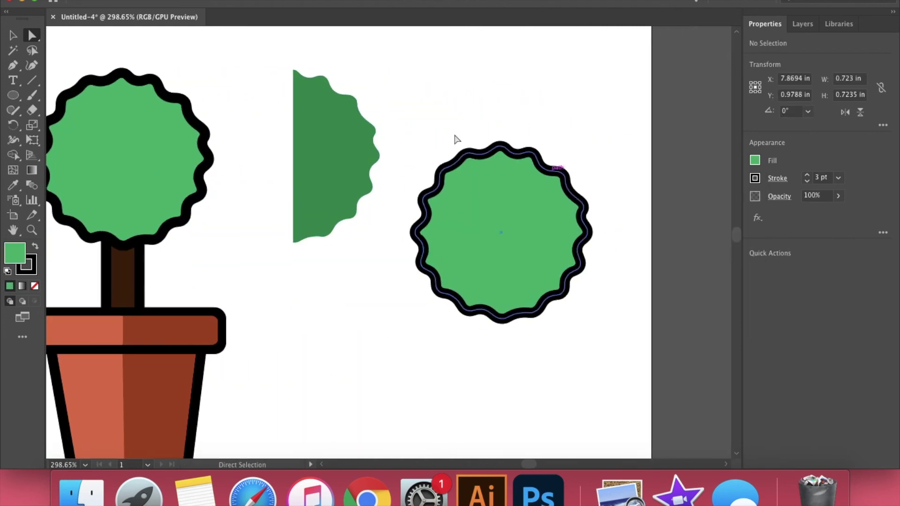
{"action": "left_click_drag", "start_coordinate": [493, 367], "coordinate": [490, 367]}
{"action": "key", "text": "Delete"}
{"action": "left_click", "coordinate": [502, 370]}
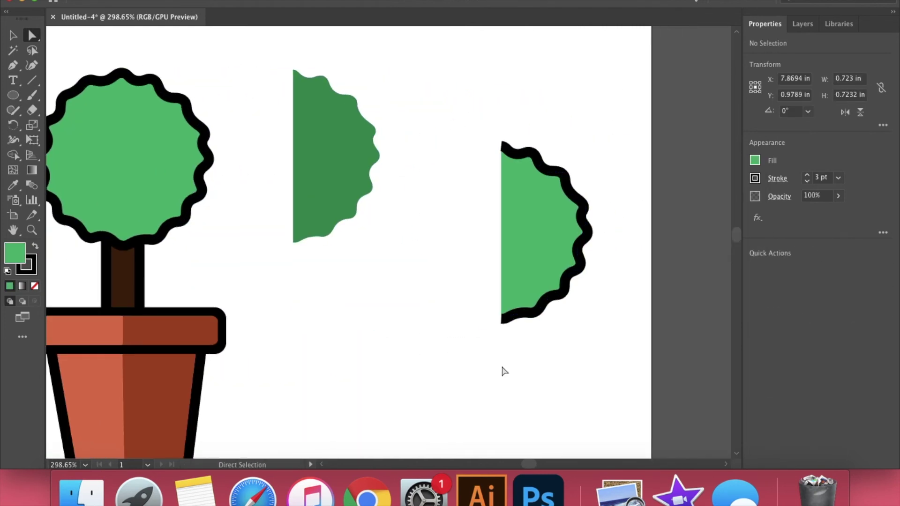
- Remove the fill from the outlined half treetop, keeping its 3 pt black stroke
{"action": "left_click", "coordinate": [755, 161]}
{"action": "left_click", "coordinate": [618, 271]}
{"action": "scroll", "coordinate": [424, 205], "scroll_direction": "left", "scroll_amount": 8}
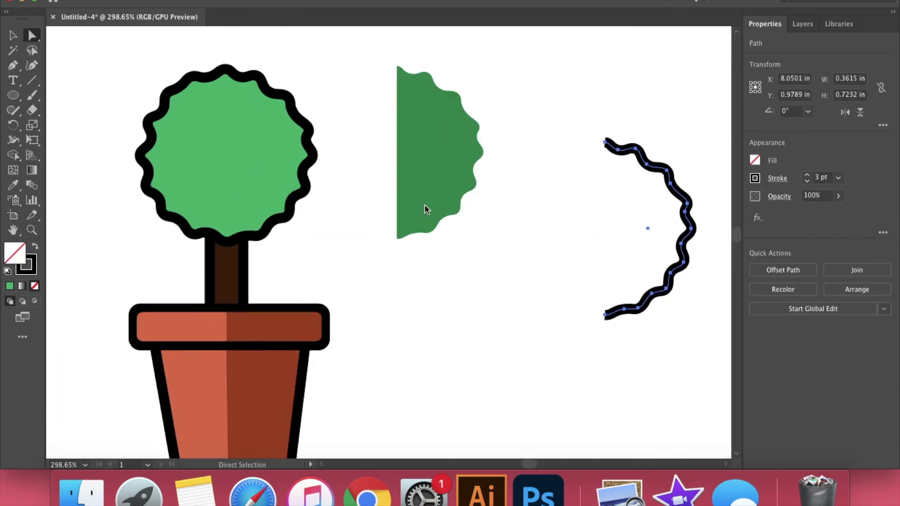
- Move the dark green half shape onto the right half of the tree's treetop as shading
{"action": "left_click_drag", "start_coordinate": [480, 156], "coordinate": [311, 151]}
{"action": "scroll", "coordinate": [311, 151], "scroll_direction": "left", "scroll_amount": 3}
{"action": "scroll", "coordinate": [311, 151], "scroll_direction": "up", "scroll_amount": 4}
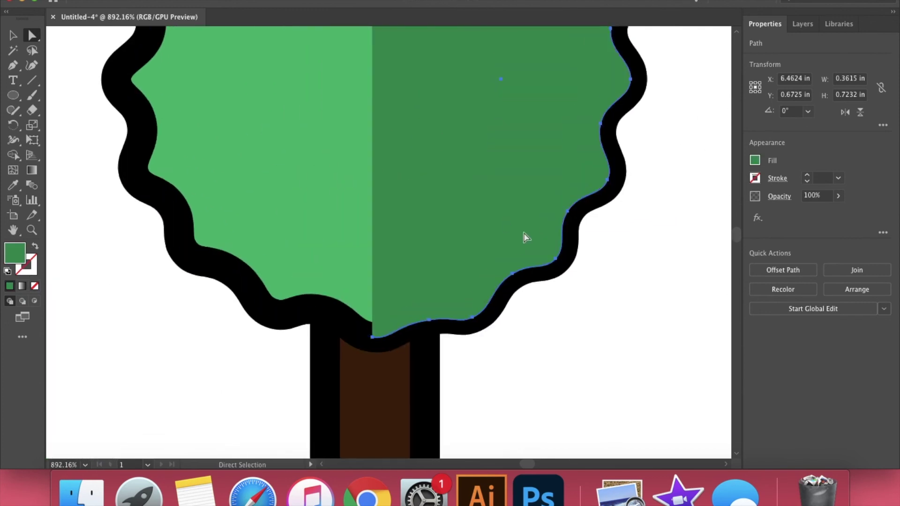
{"action": "scroll", "coordinate": [522, 230], "scroll_direction": "up", "scroll_amount": 2}
{"action": "scroll", "coordinate": [500, 229], "scroll_direction": "down", "scroll_amount": 6}
{"action": "left_click", "coordinate": [610, 216]}
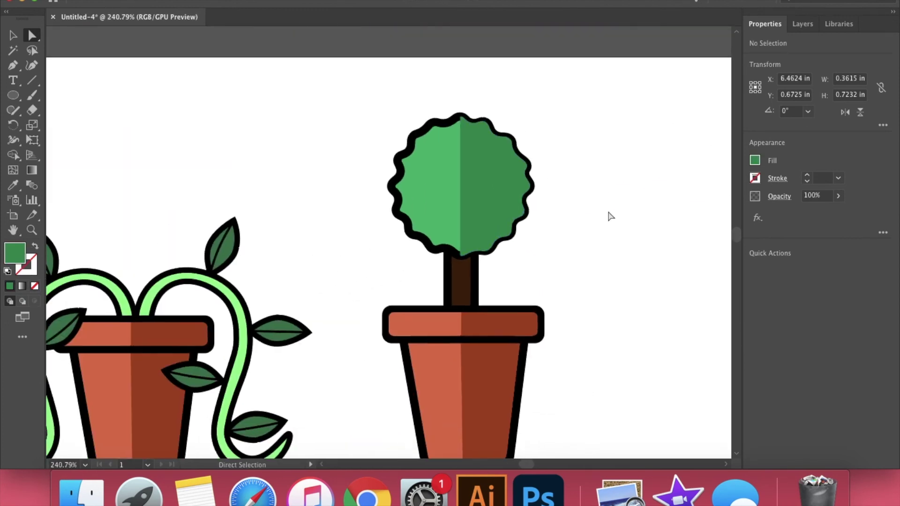
- Move the unfilled half outline onto the treetop's right edge, aligned with the original wavy outline
{"action": "mouse_move", "coordinate": [699, 213]}
{"action": "left_mouse_down"}
{"action": "mouse_move", "coordinate": [384, 159]}
{"action": "mouse_move", "coordinate": [391, 151]}
{"action": "left_mouse_up"}
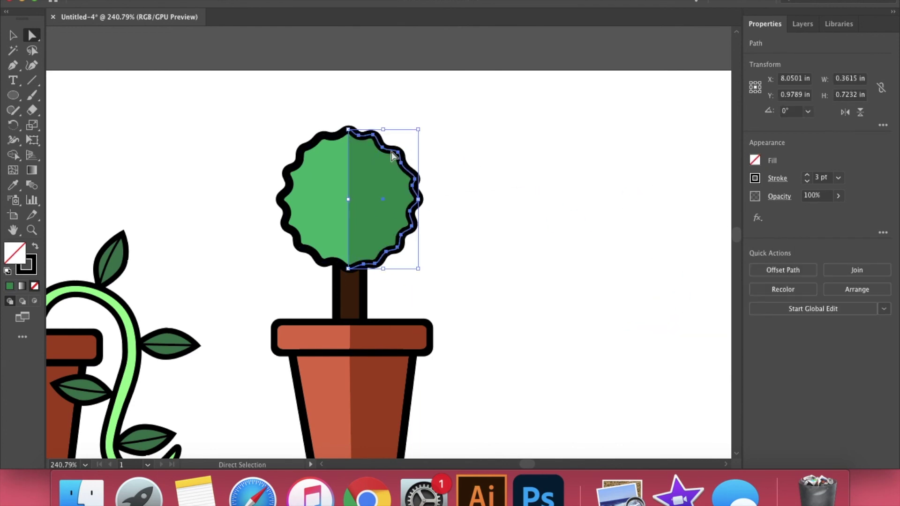
{"action": "scroll", "coordinate": [392, 152], "scroll_direction": "up", "scroll_amount": 7}
{"action": "left_click_drag", "start_coordinate": [523, 143], "coordinate": [532, 142]}
{"action": "scroll", "coordinate": [531, 141], "scroll_direction": "down", "scroll_amount": 5}
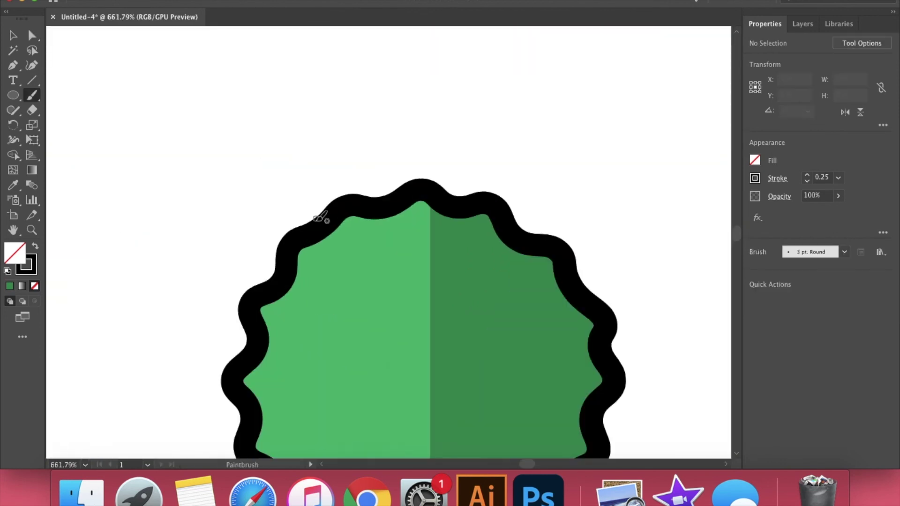
- Paint small leaf sprigs on the treetop's upper-left and lower-right edges with a 0.25 pt black Paintbrush stroke
{"action": "left_click_drag", "start_coordinate": [283, 188], "coordinate": [313, 220]}
{"action": "scroll", "coordinate": [313, 223], "scroll_direction": "down", "scroll_amount": 3}
{"action": "scroll", "coordinate": [313, 225], "scroll_direction": "up", "scroll_amount": 5}
{"action": "mouse_move", "coordinate": [440, 266]}
{"action": "left_mouse_down"}
{"action": "mouse_move", "coordinate": [462, 321]}
{"action": "mouse_move", "coordinate": [460, 271]}
{"action": "left_mouse_up"}
{"action": "scroll", "coordinate": [445, 263], "scroll_direction": "down", "scroll_amount": 6}
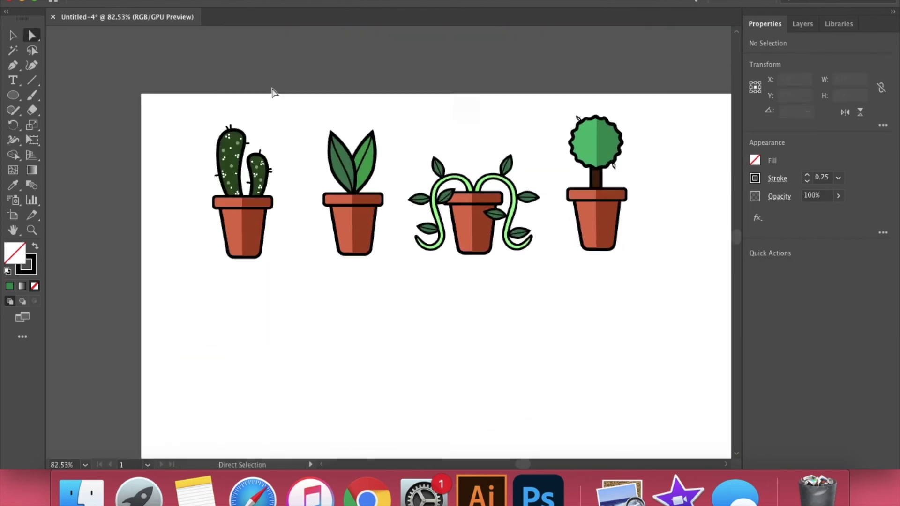
{"action": "scroll", "coordinate": [272, 88], "scroll_direction": "up", "scroll_amount": 2}
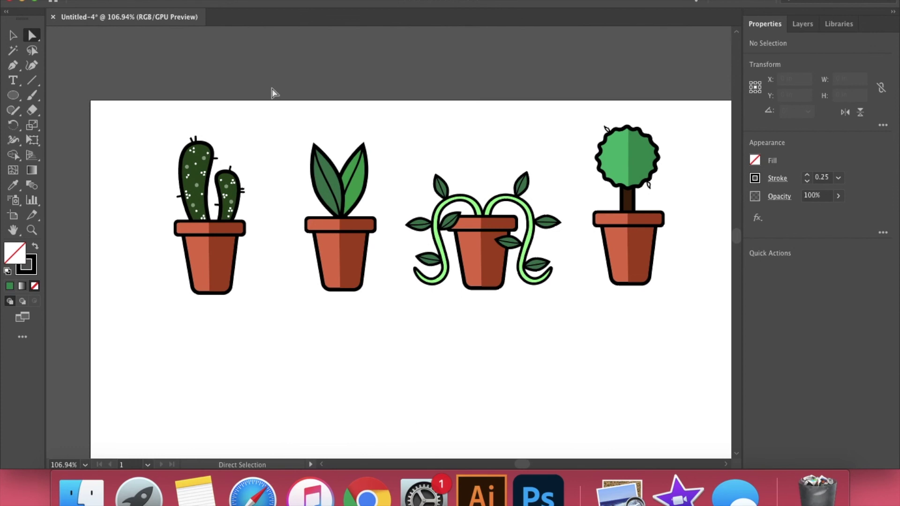
{"action": "scroll", "coordinate": [273, 88], "scroll_direction": "right", "scroll_amount": 2}
{"action": "scroll", "coordinate": [273, 91], "scroll_direction": "right", "scroll_amount": 1}
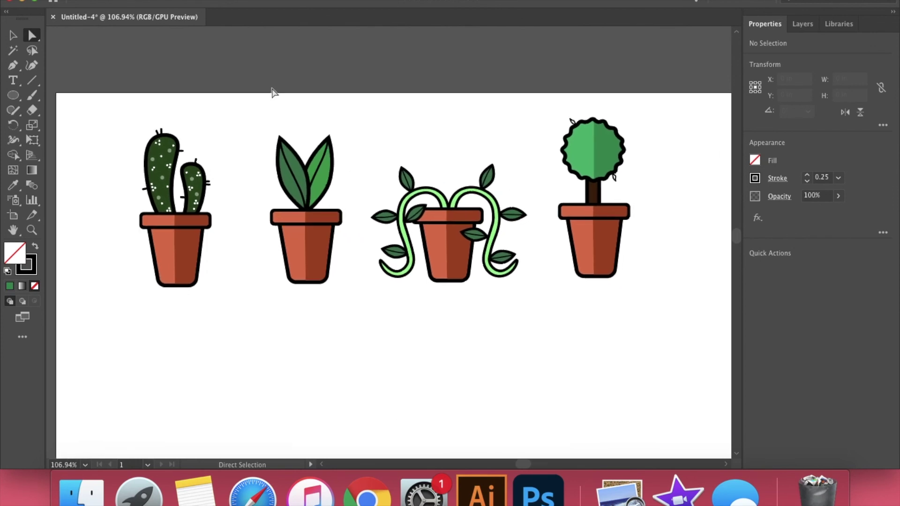
{"action": "scroll", "coordinate": [274, 91], "scroll_direction": "right", "scroll_amount": 1}
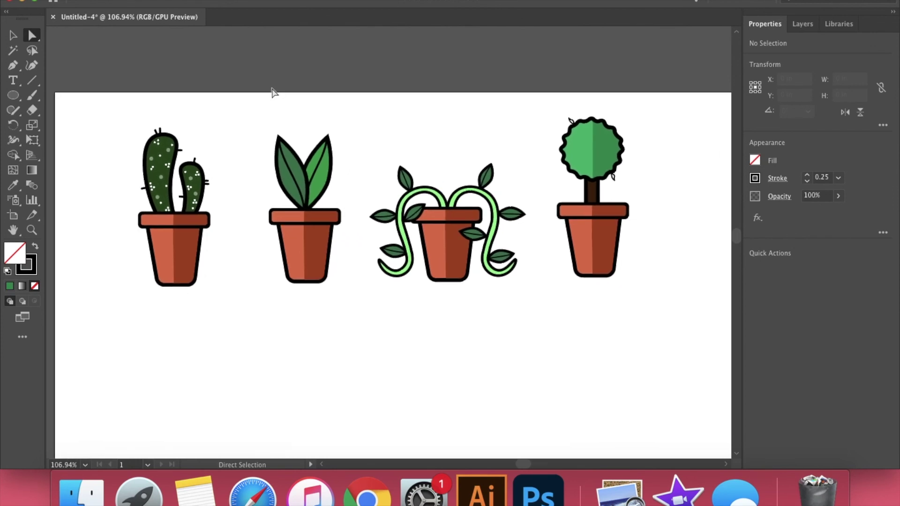